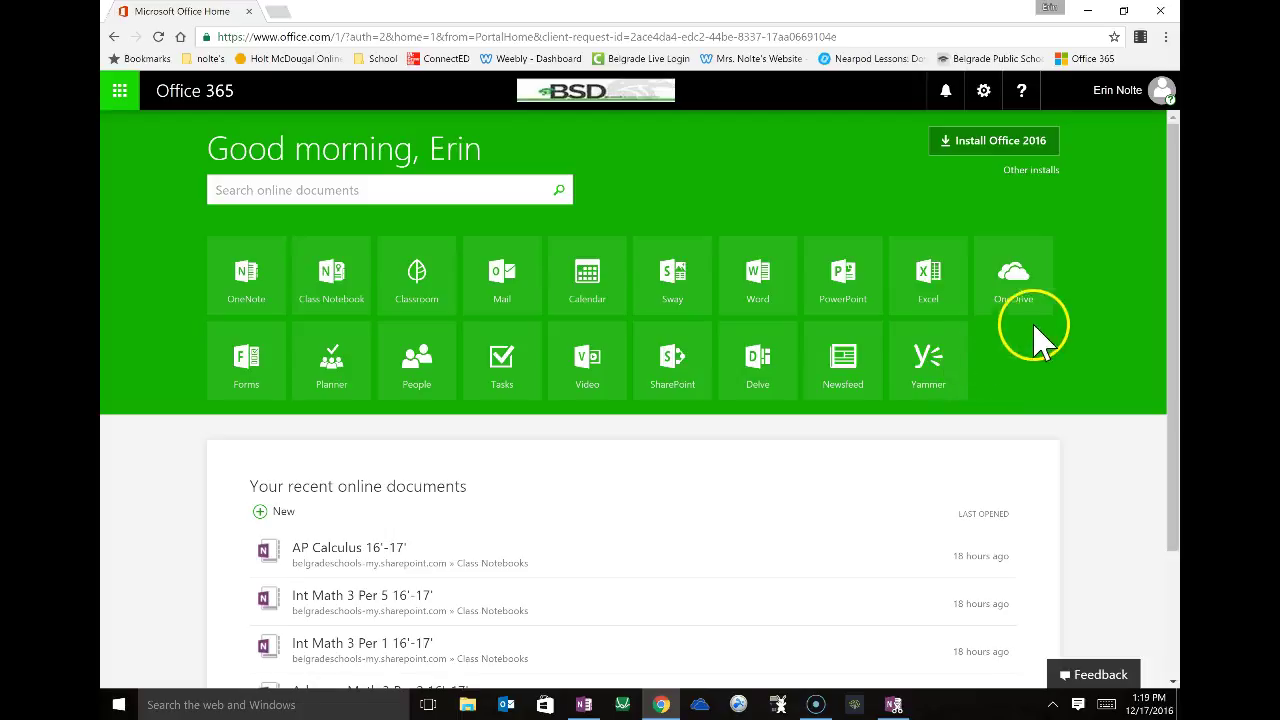
# - Open Microsoft Classroom and create a new class named "Advance Math 3"
pyautogui.click(422, 300)
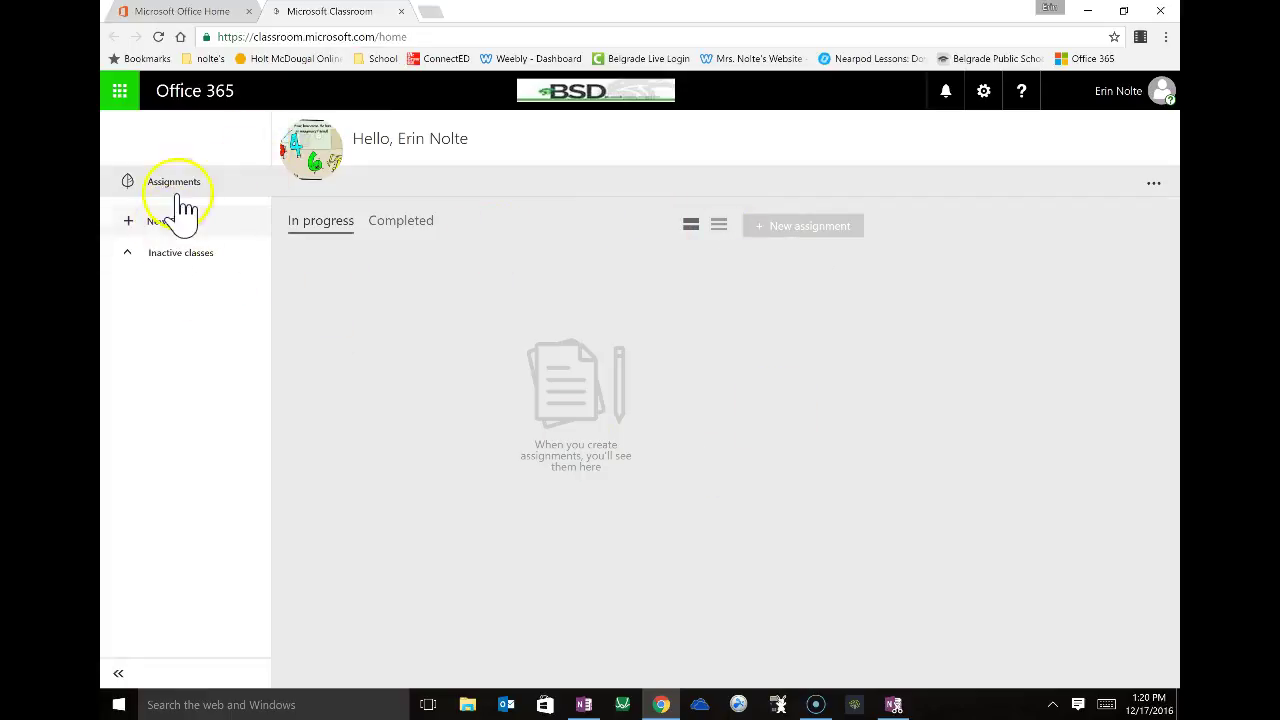
pyautogui.click(160, 225)
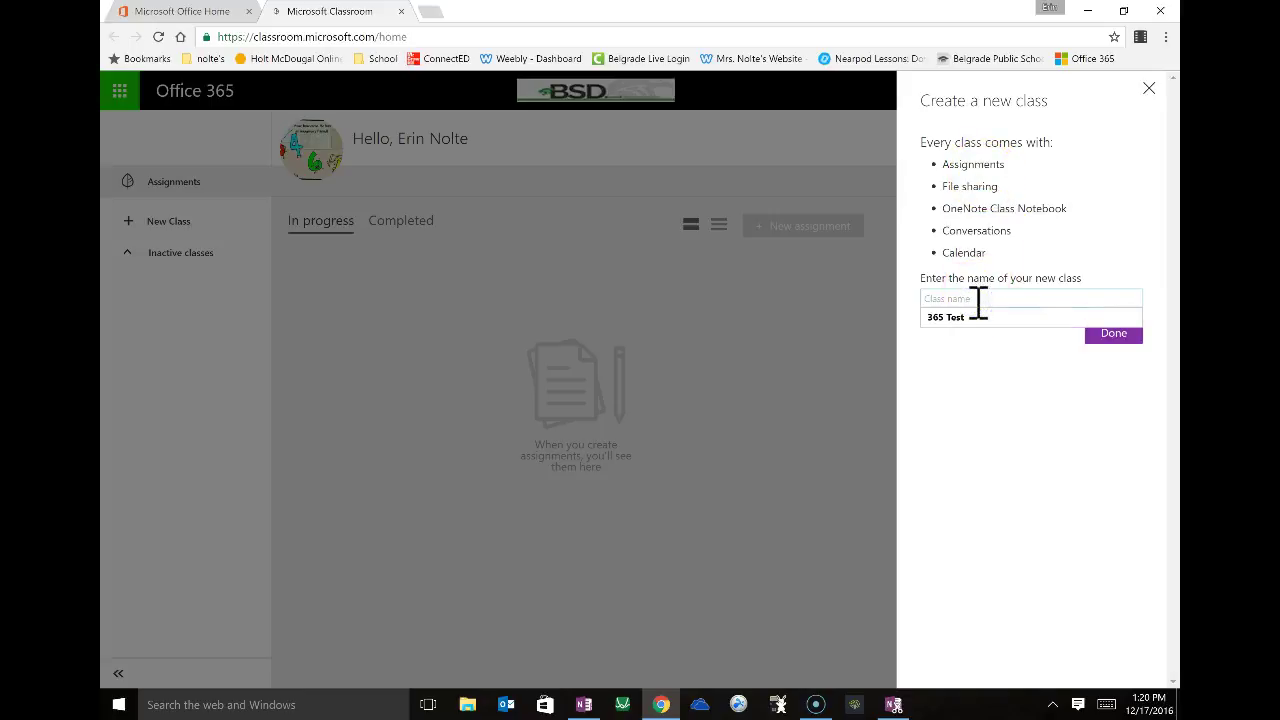
pyautogui.write('Advance Math 3')
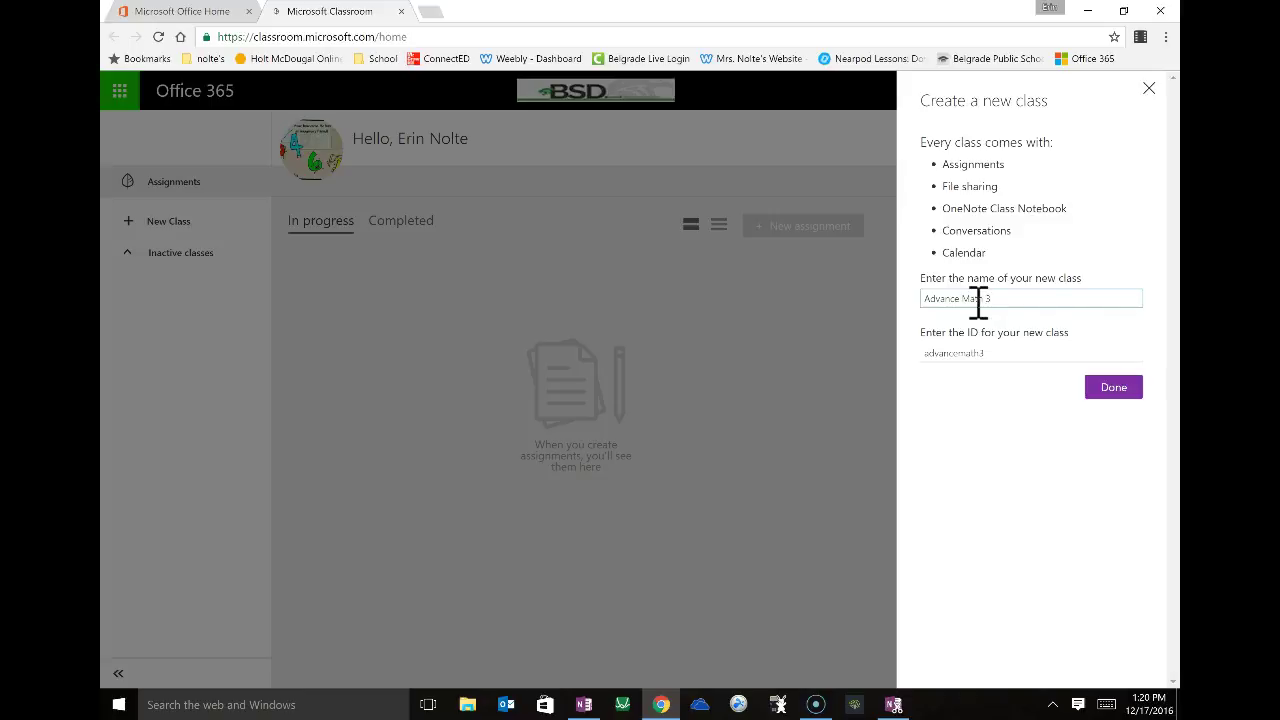
pyautogui.click(1116, 408)
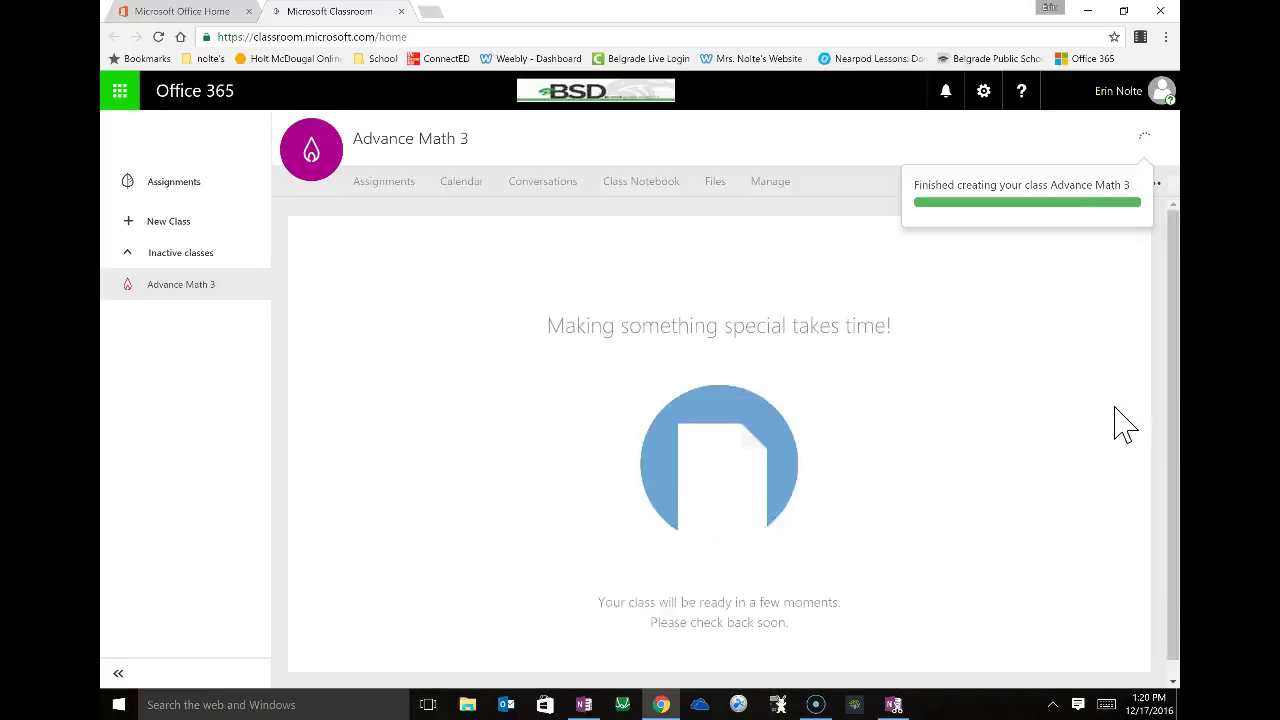
pyautogui.click(1097, 408)
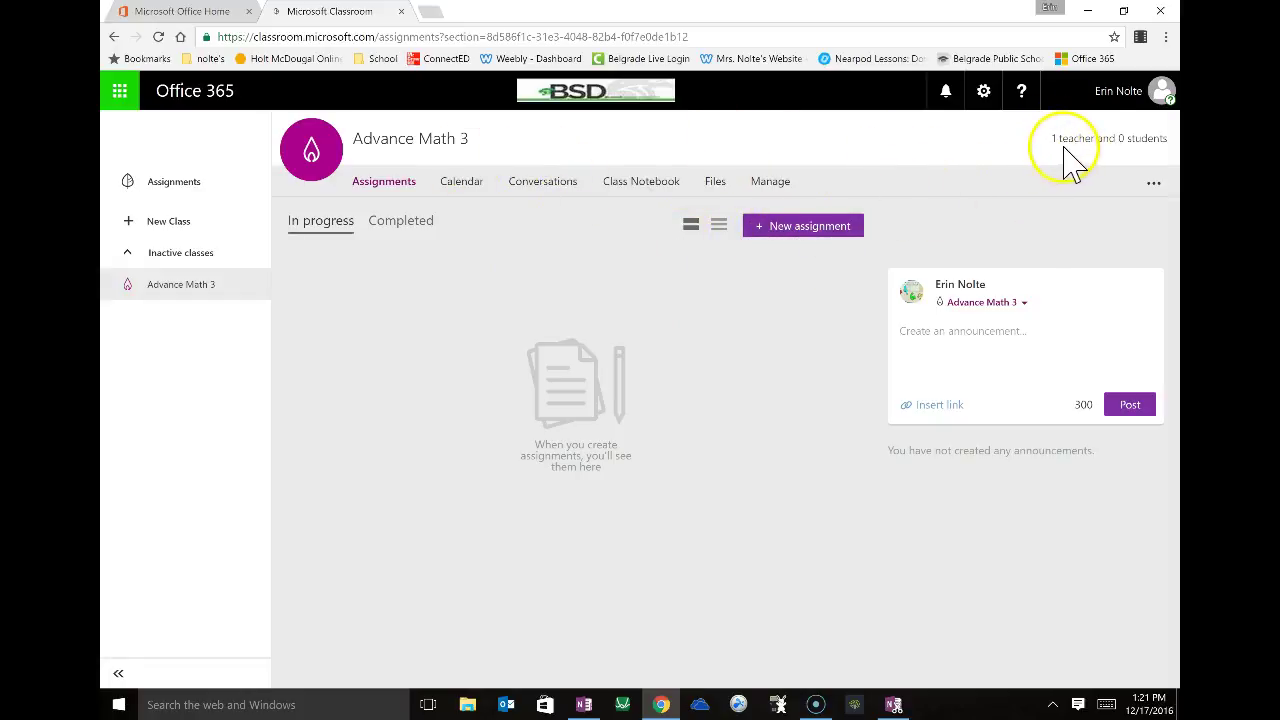
# - Add four students to the Advance Math 3 class from its people page
pyautogui.click(1123, 141)
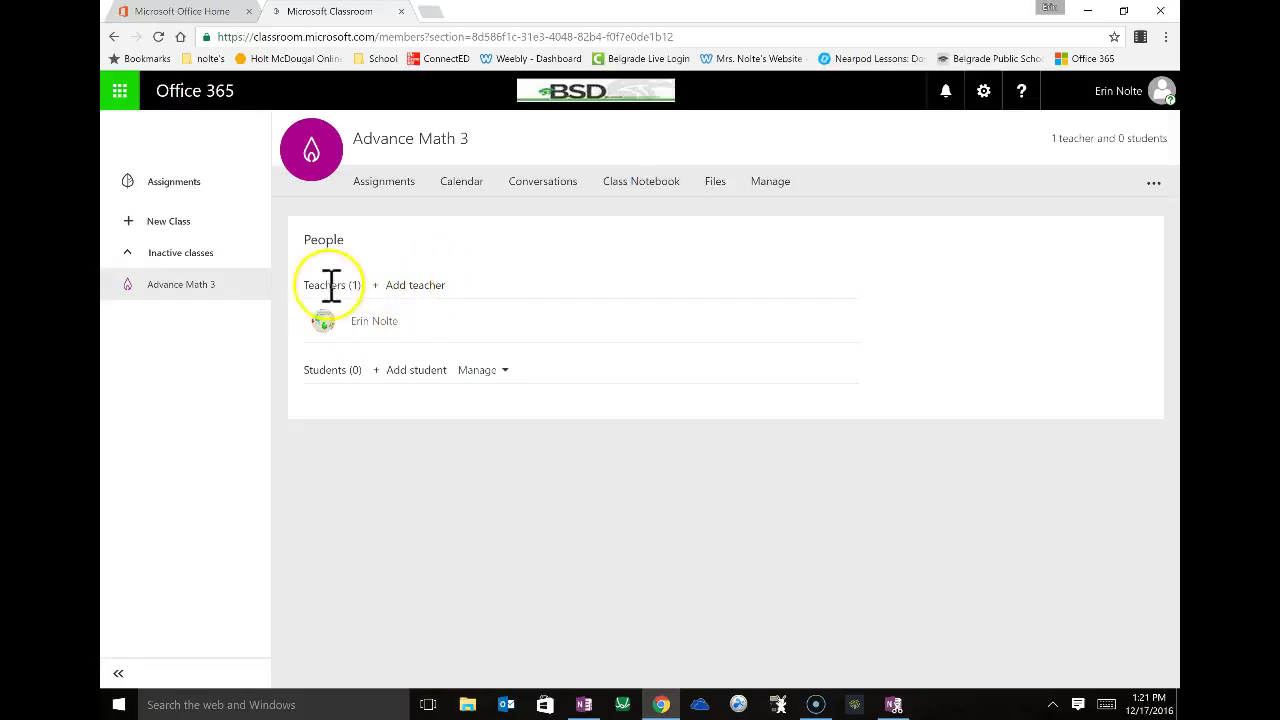
pyautogui.click(410, 372)
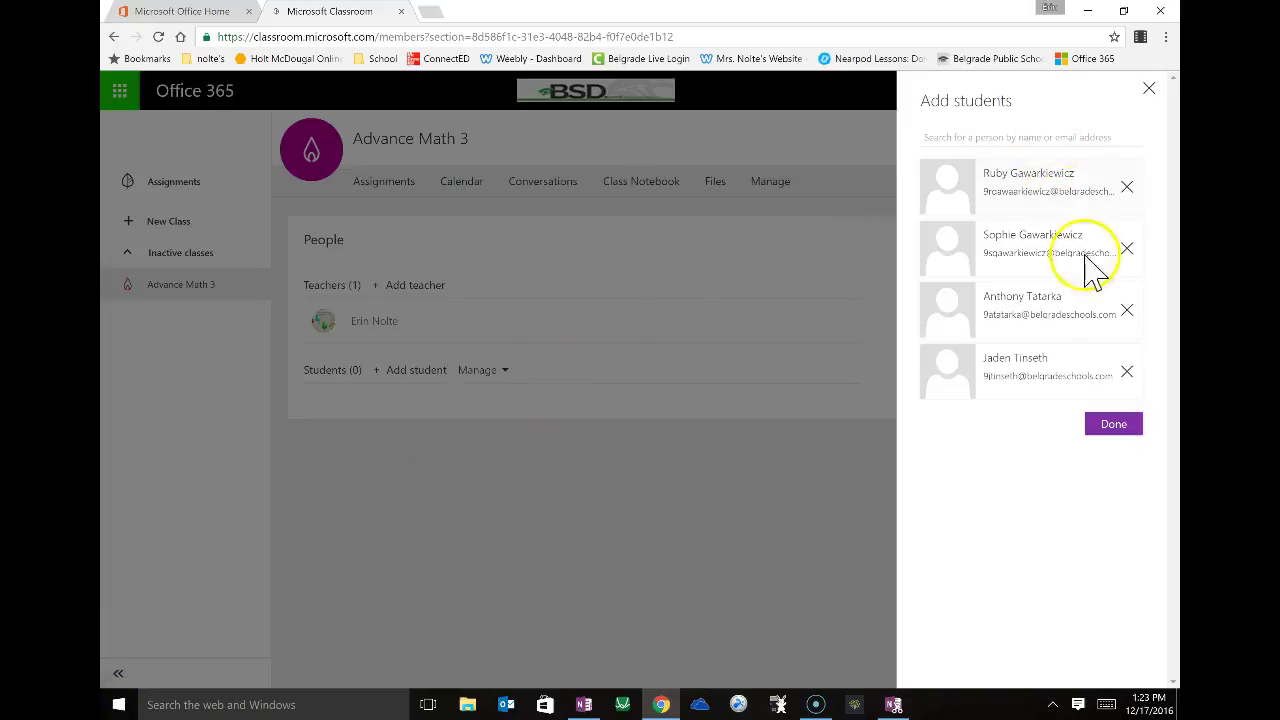
pyautogui.click(1116, 428)
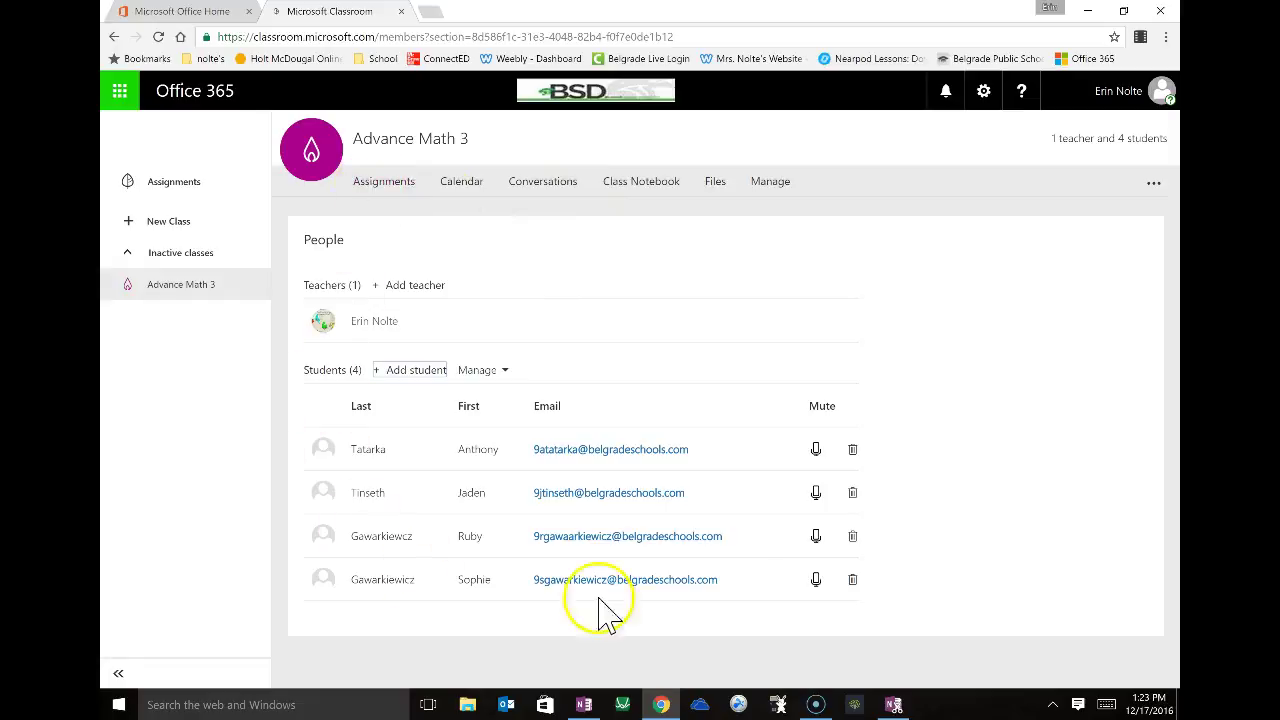
# - Look over the new assignment form for Advance Math 3 and close it without creating an assignment
pyautogui.click(383, 185)
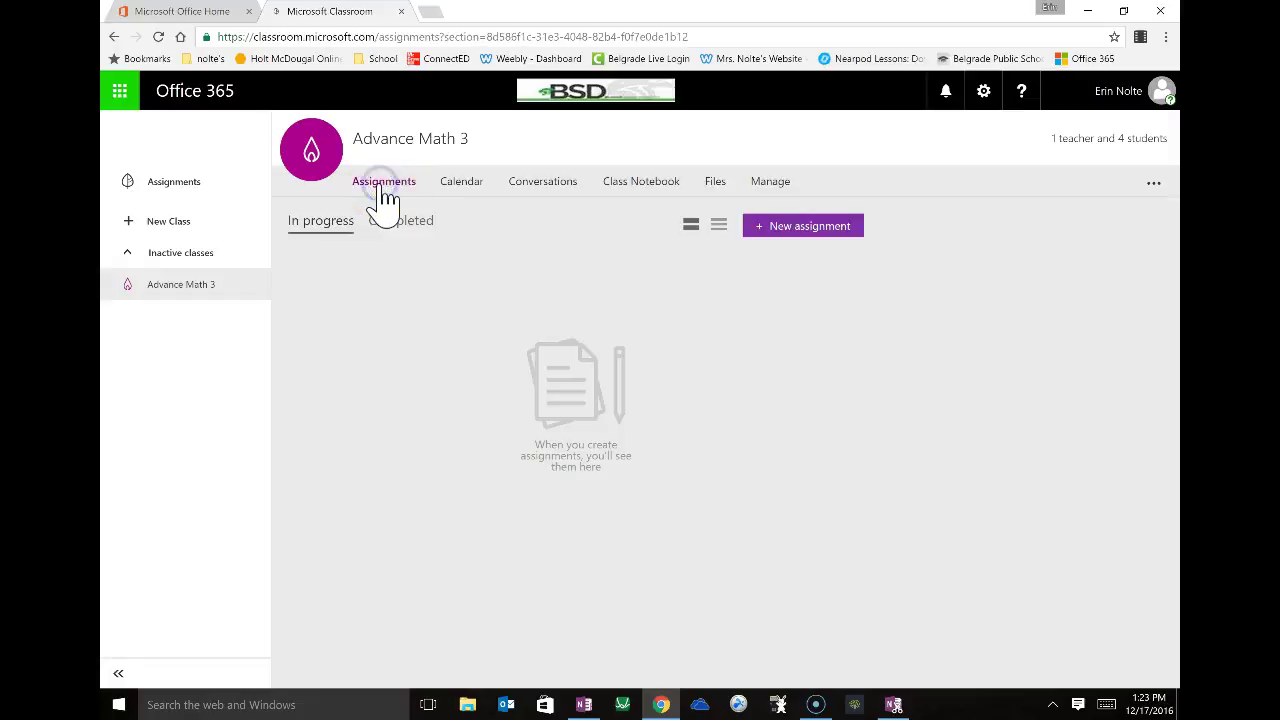
pyautogui.click(779, 232)
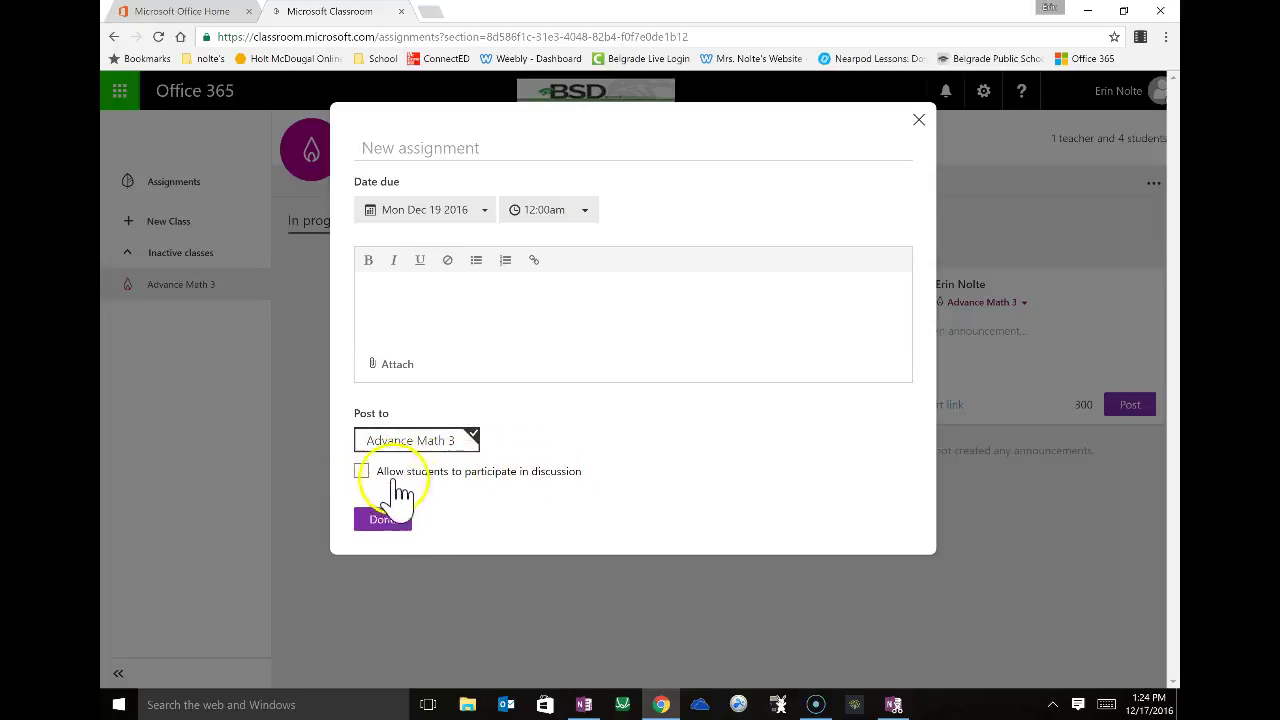
pyautogui.click(919, 121)
# - View the class calendar in Outlook, close it, and view the Advance Math 3 group's conversations
pyautogui.click(464, 181)
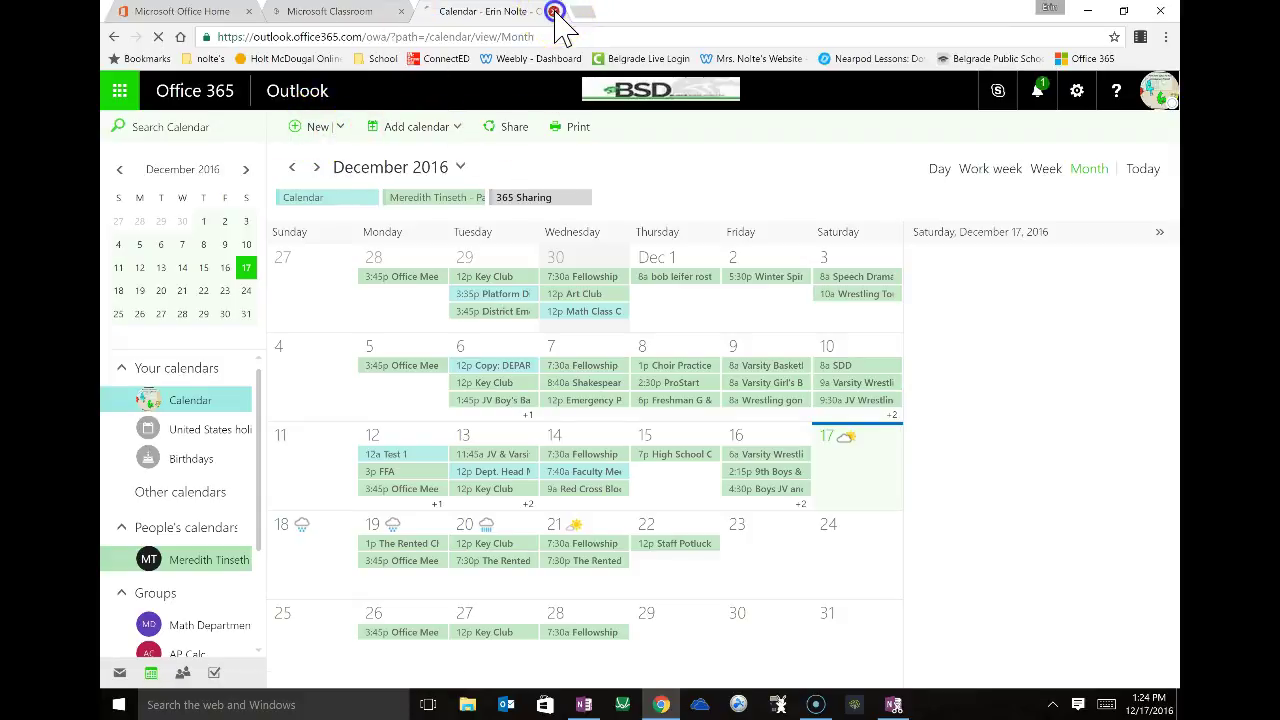
pyautogui.click(553, 11)
pyautogui.click(535, 183)
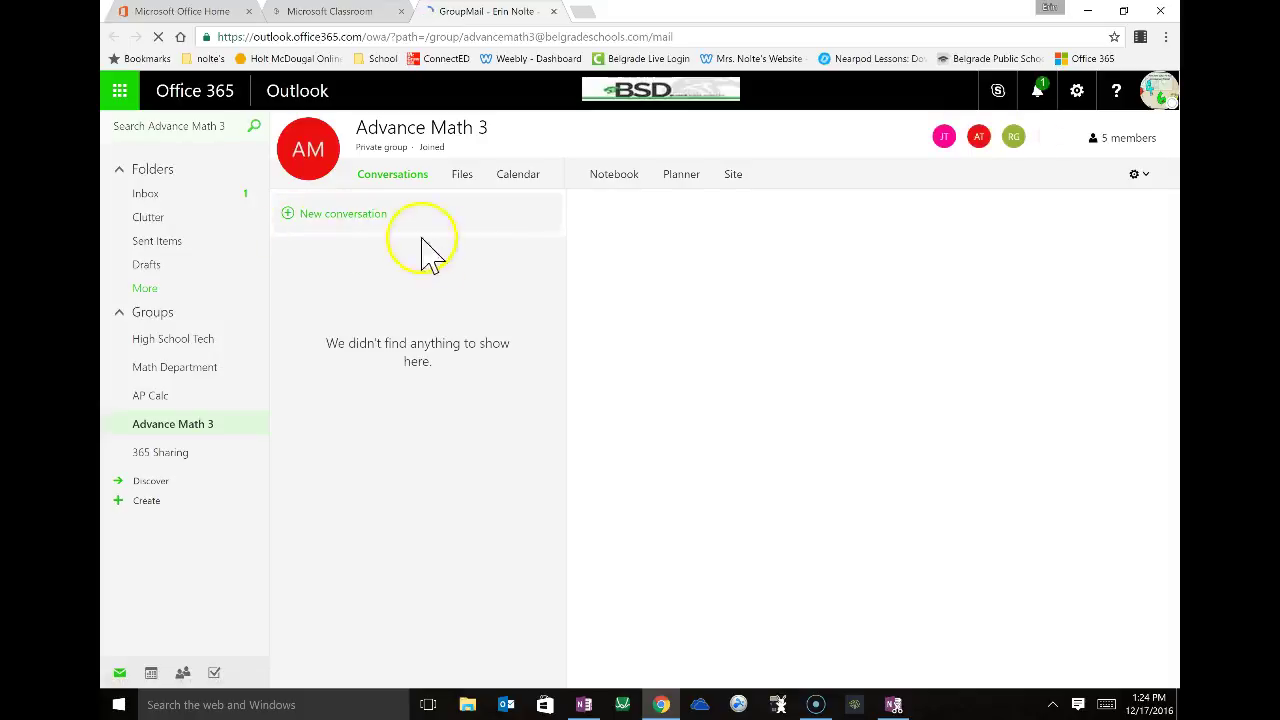
pyautogui.click(345, 214)
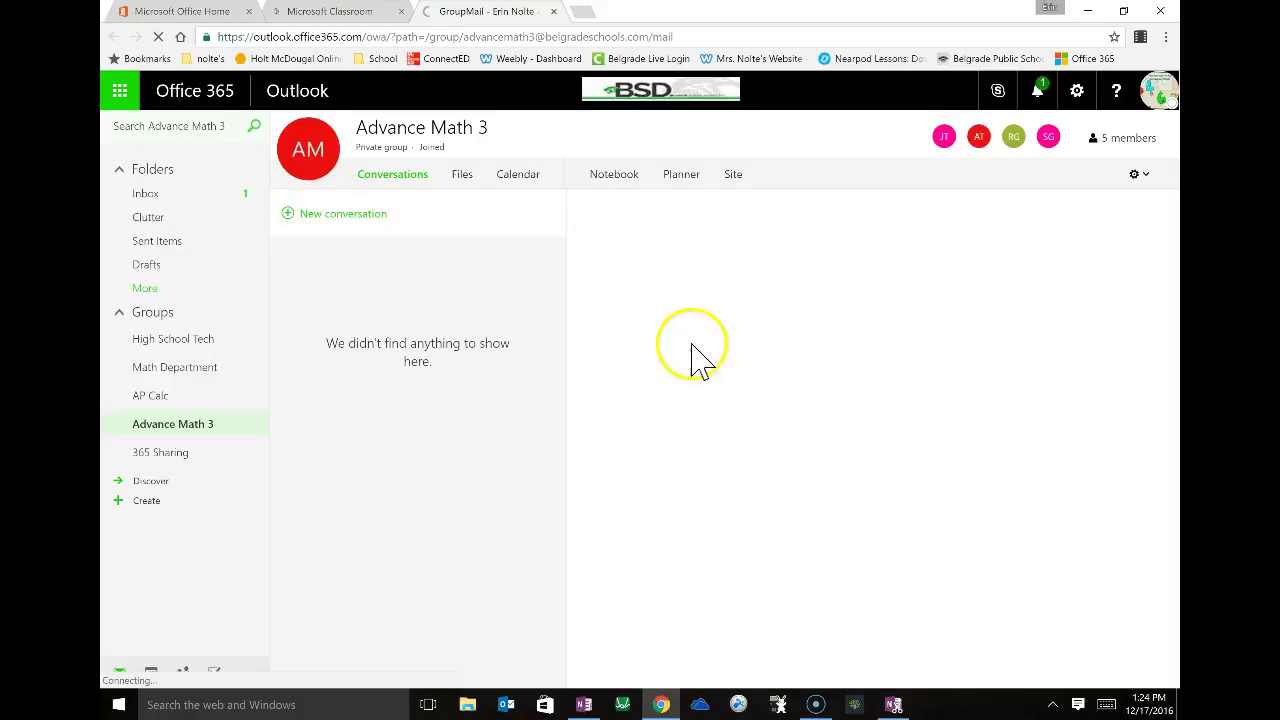
pyautogui.click(298, 230)
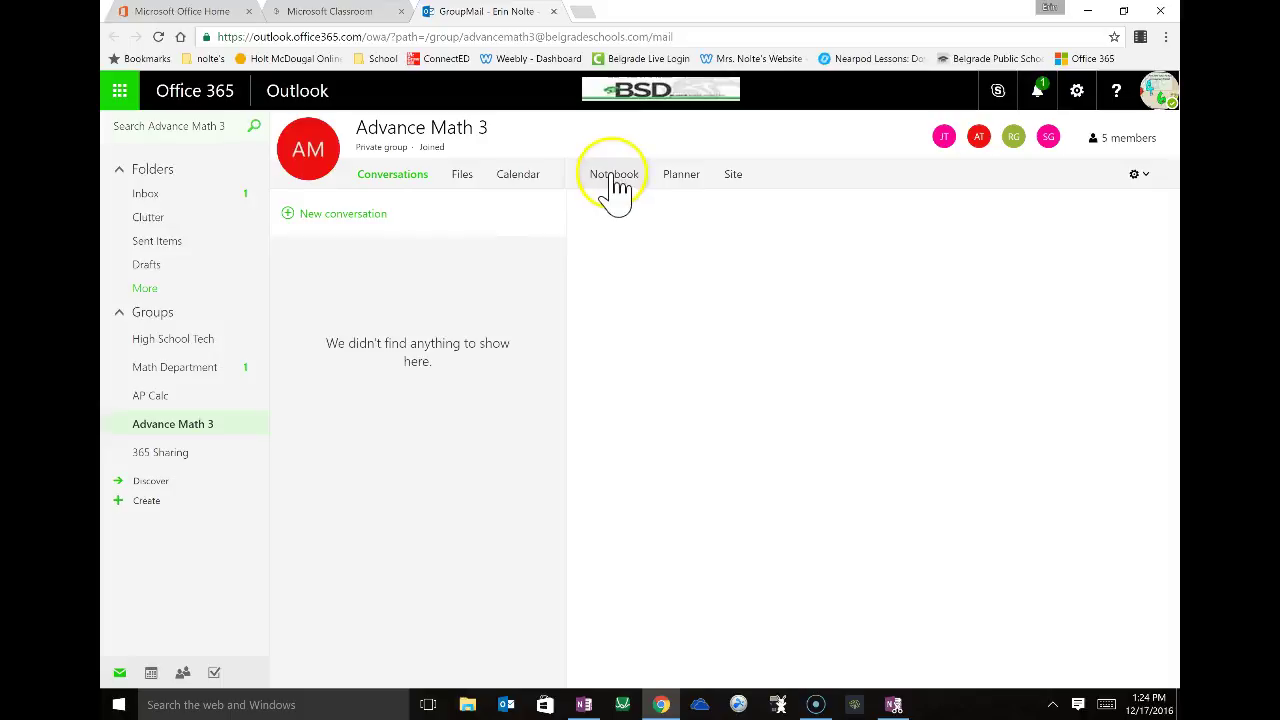
# - View the Advance Math 3 group's Planner board, close it, and view the group's files
pyautogui.click(684, 192)
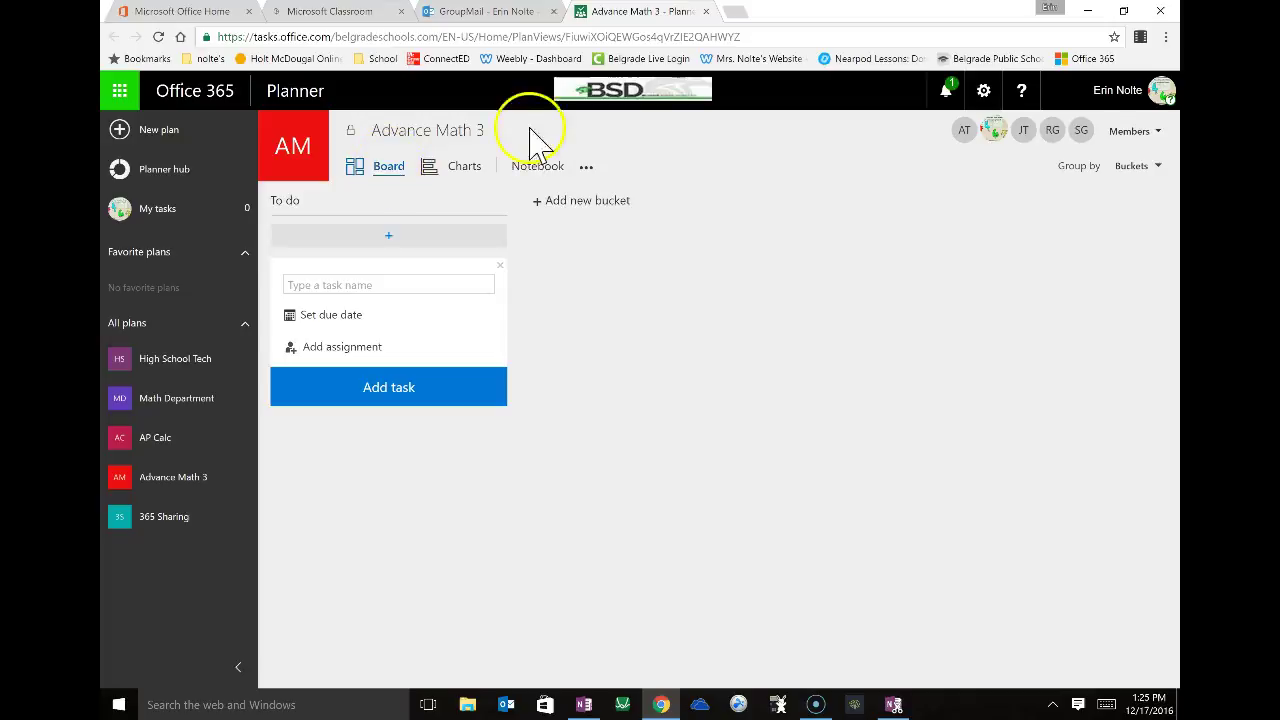
pyautogui.click(705, 11)
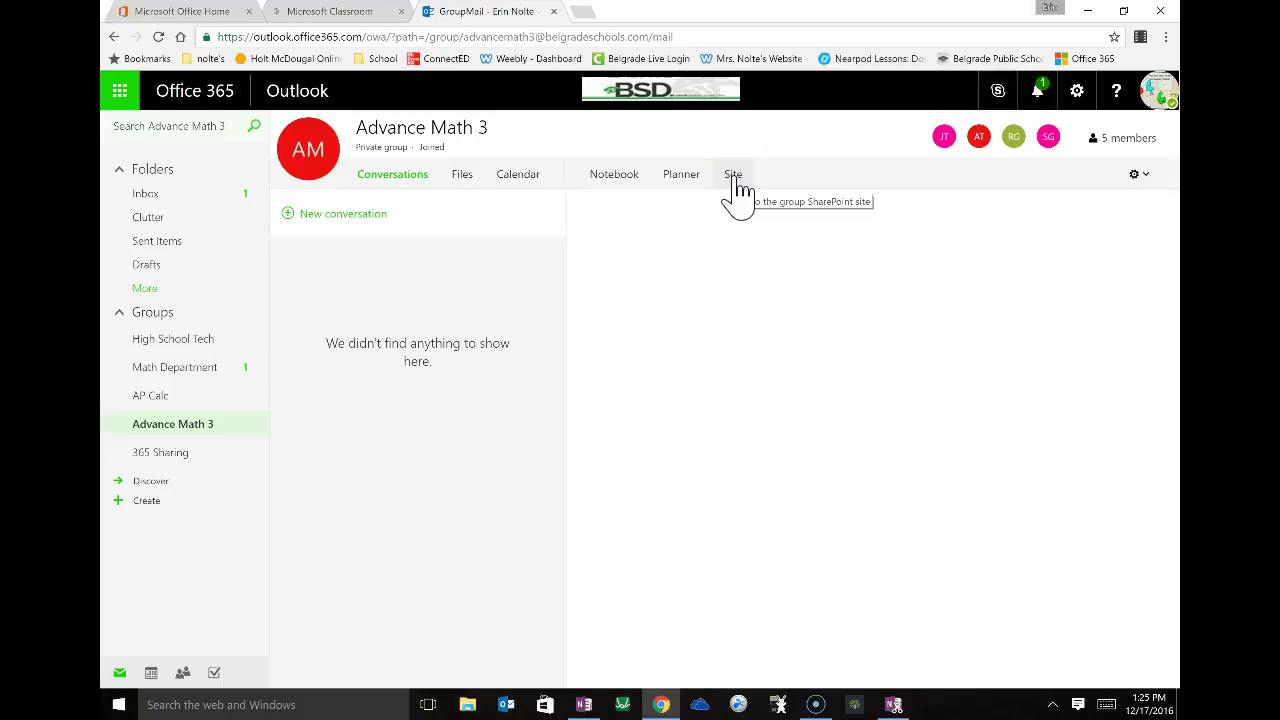
pyautogui.click(463, 180)
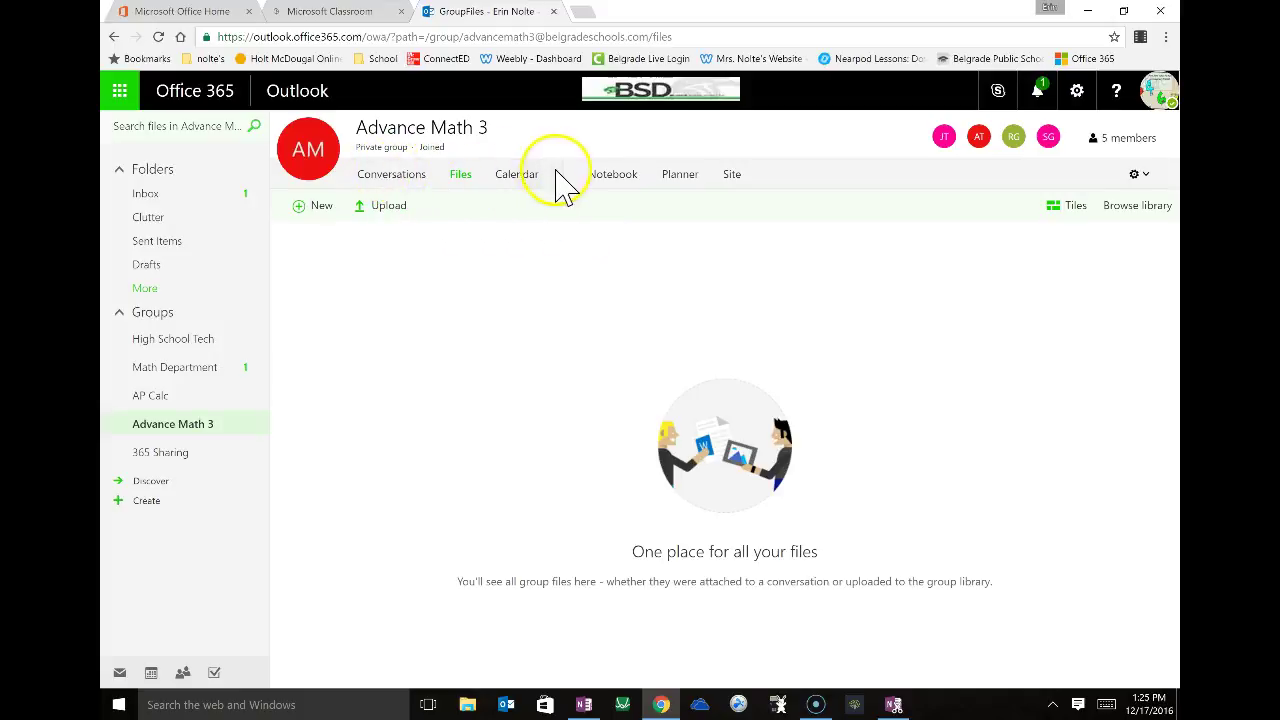
# - View the Advance Math 3 group's notebook in OneNote Online and its new section prompt, and cancel the prompt
pyautogui.click(615, 180)
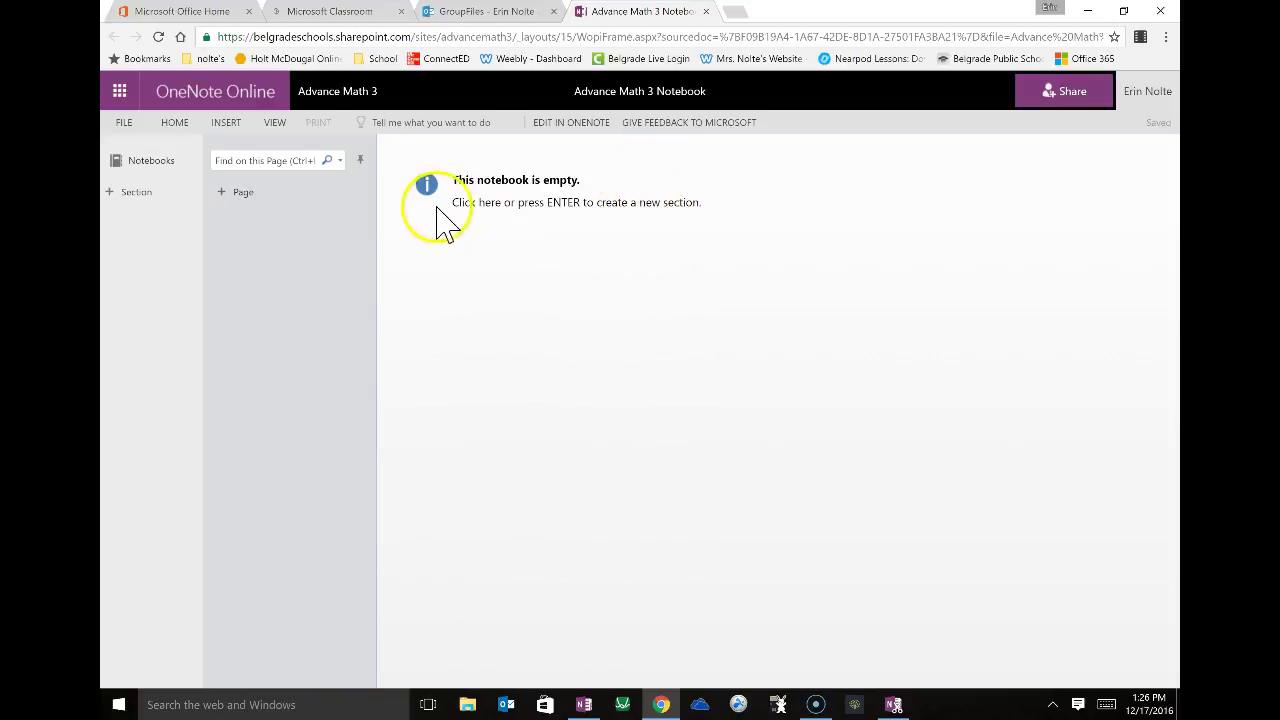
pyautogui.click(531, 204)
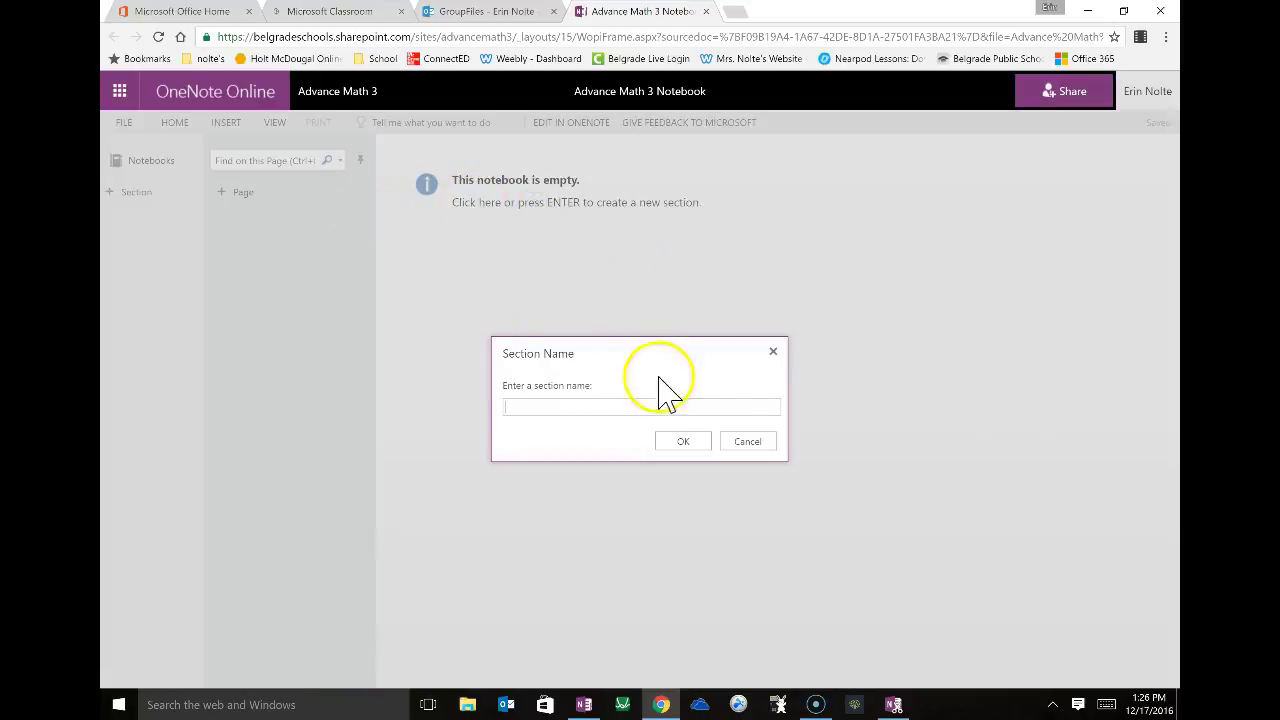
pyautogui.click(773, 352)
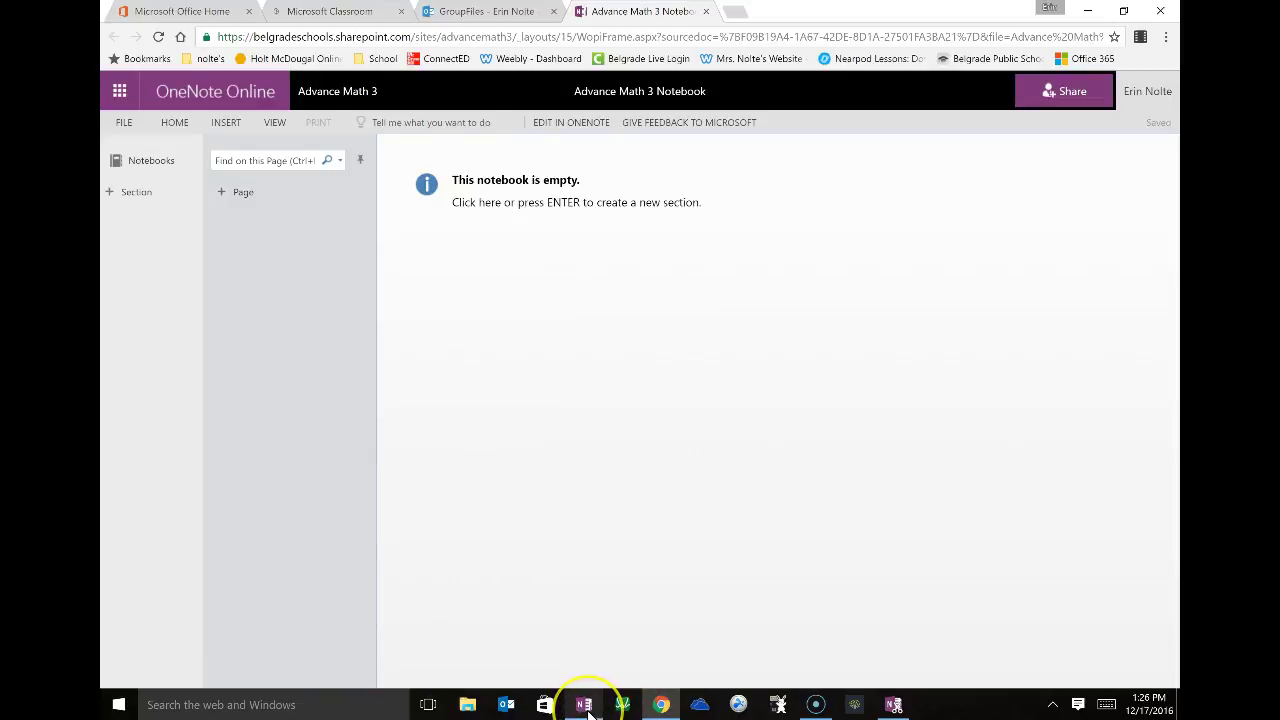
# - Switch to desktop OneNote and look over the welcome page of the "Advanced Math 3 Per 2 16'-17'" notebook
pyautogui.moveTo(588, 710)
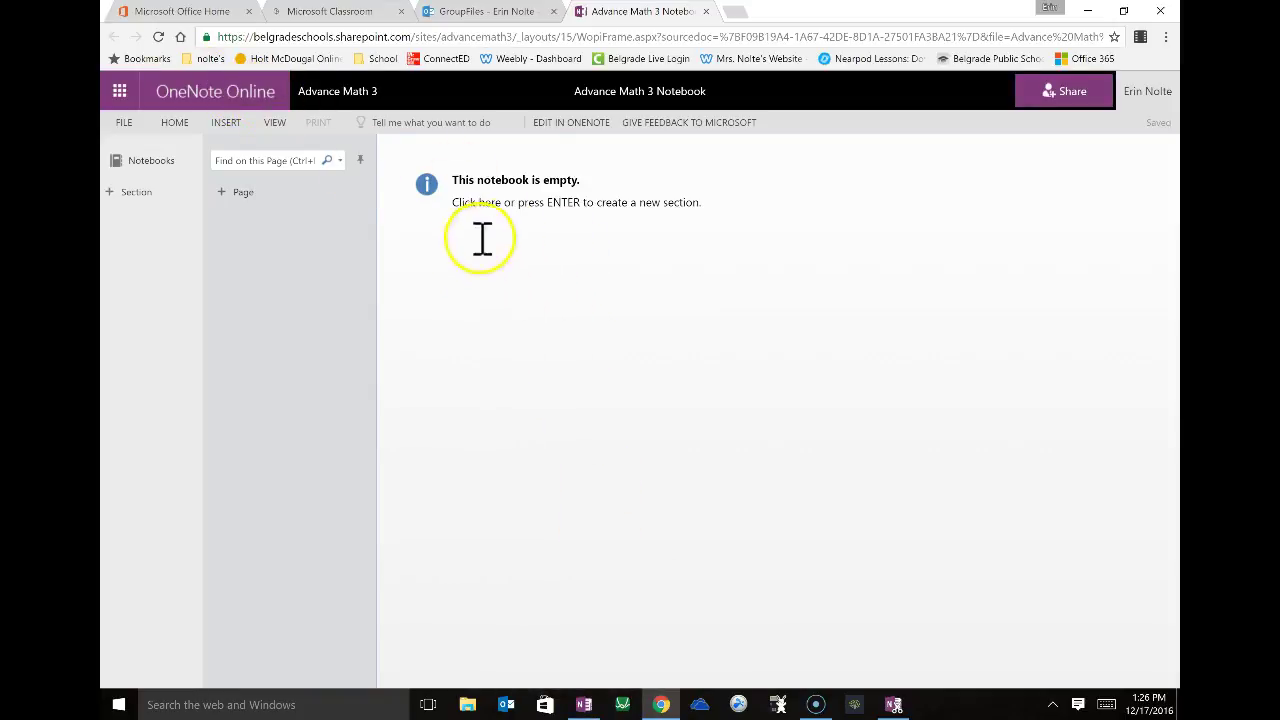
pyautogui.click(586, 707)
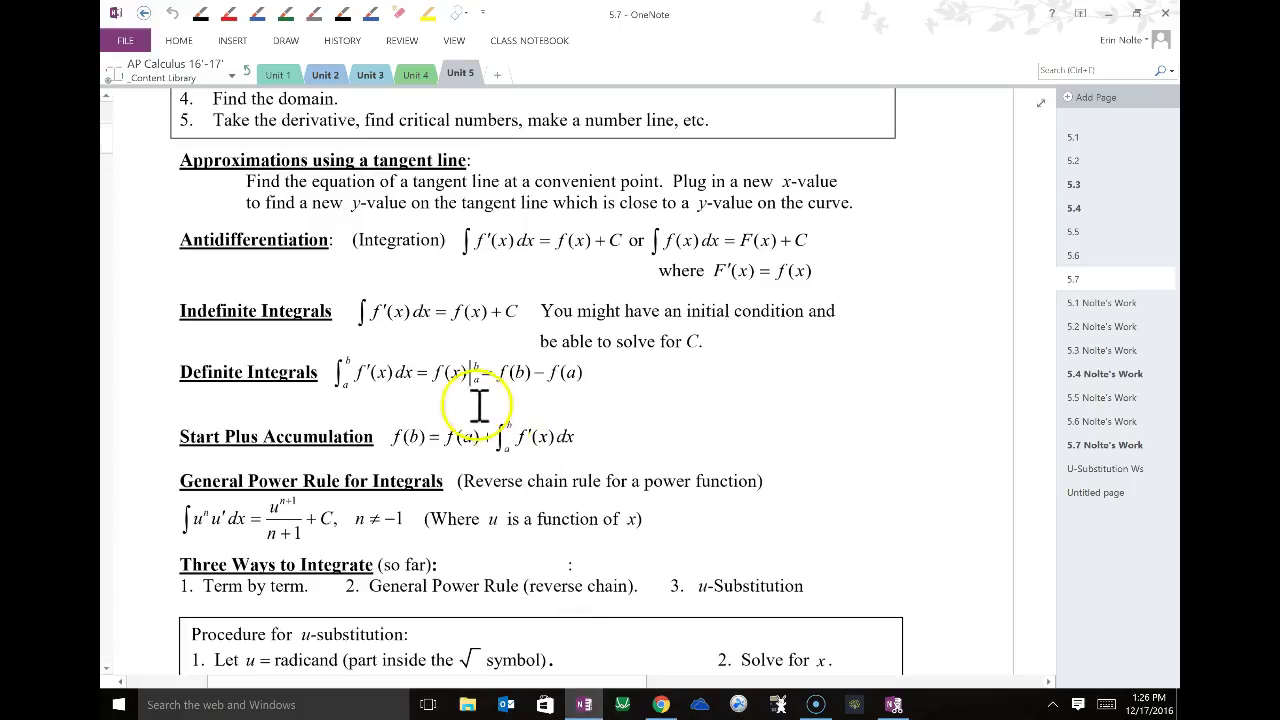
pyautogui.click(196, 70)
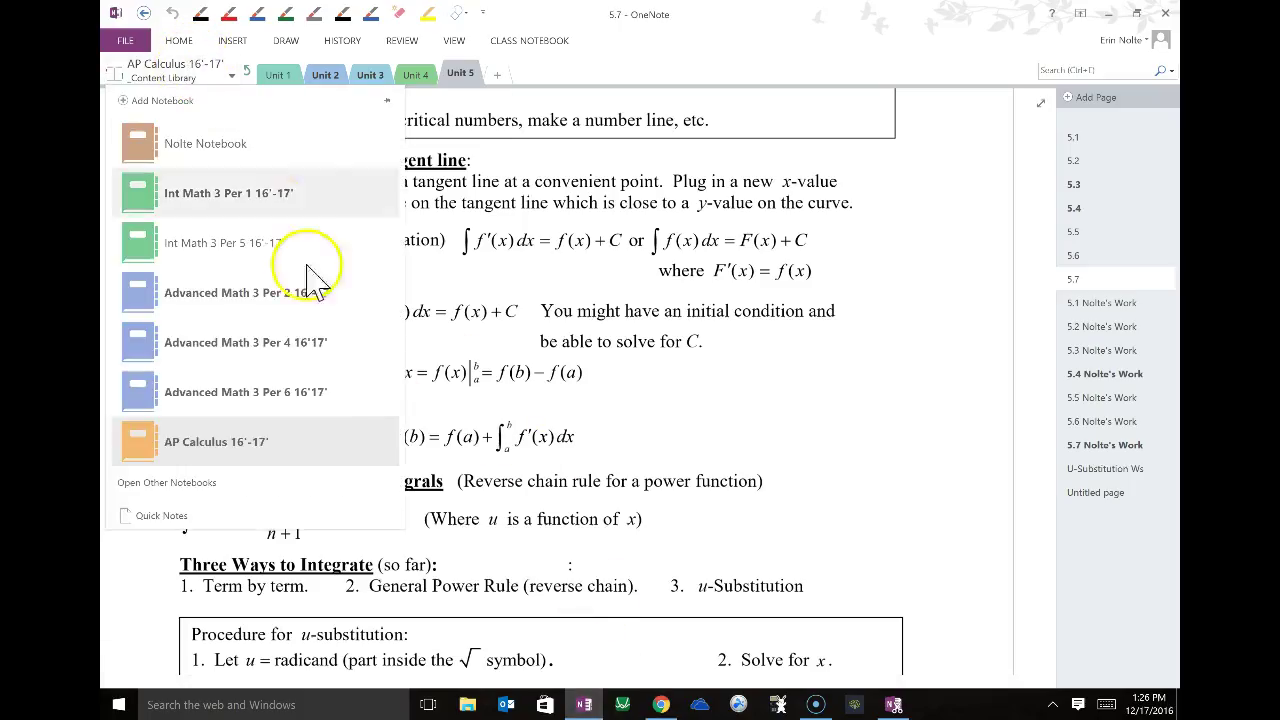
pyautogui.click(305, 393)
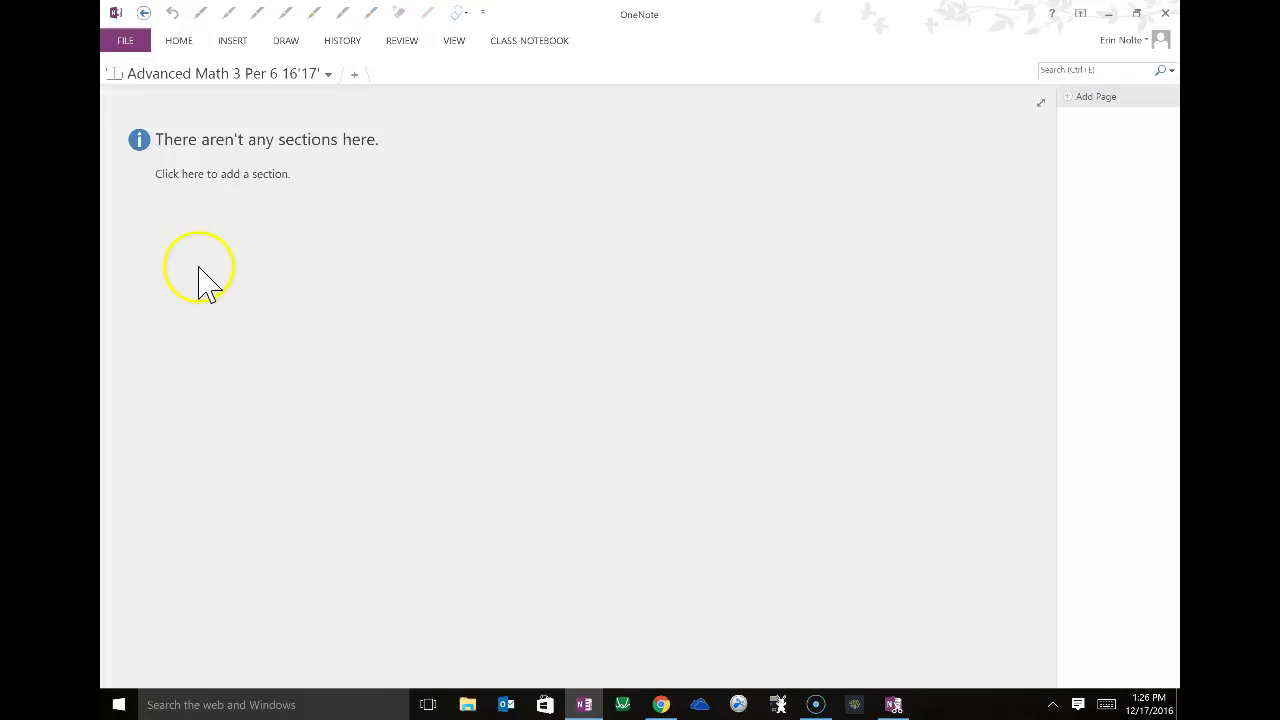
pyautogui.click(245, 85)
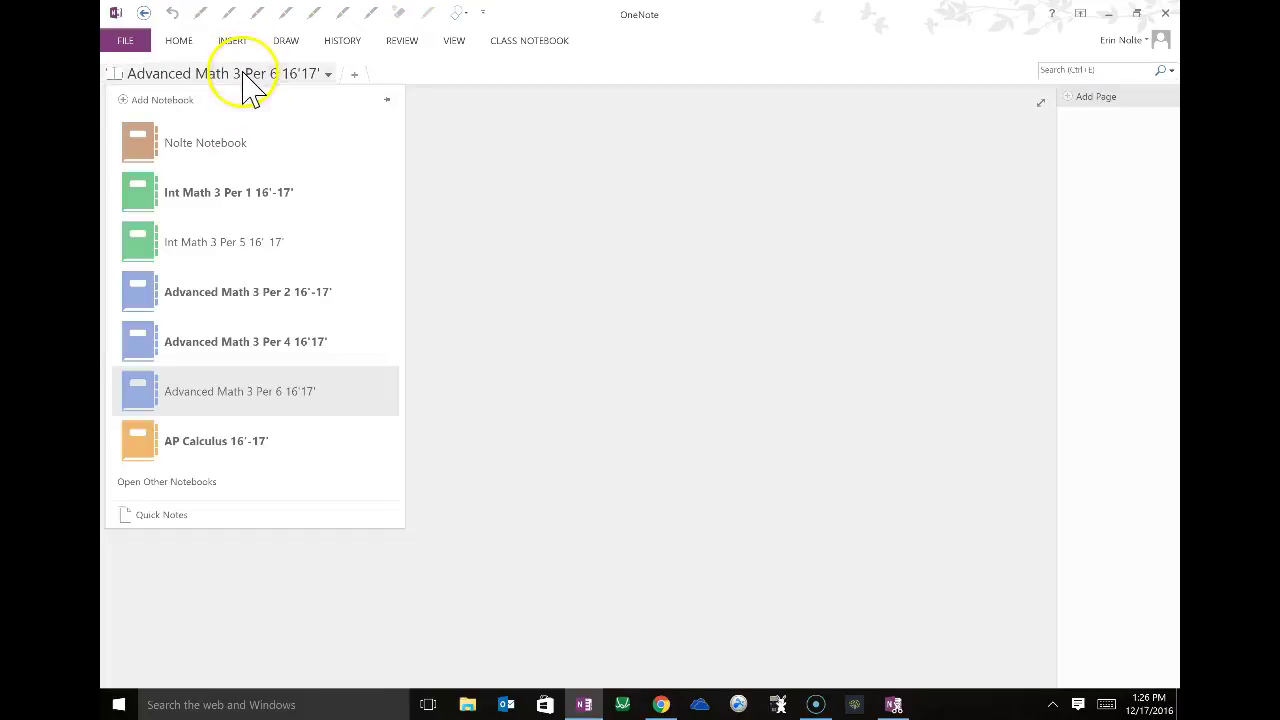
pyautogui.click(245, 300)
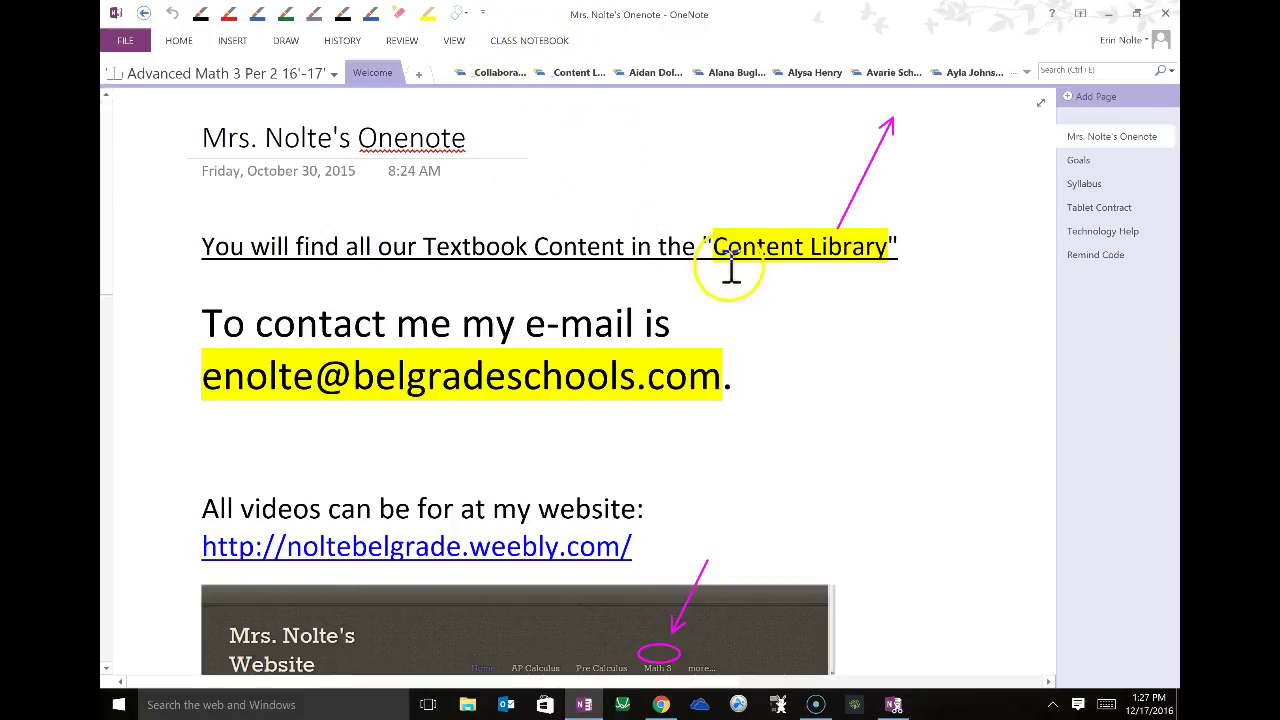
pyautogui.scroll(-3, 840, 410)
pyautogui.scroll(4, 829, 414)
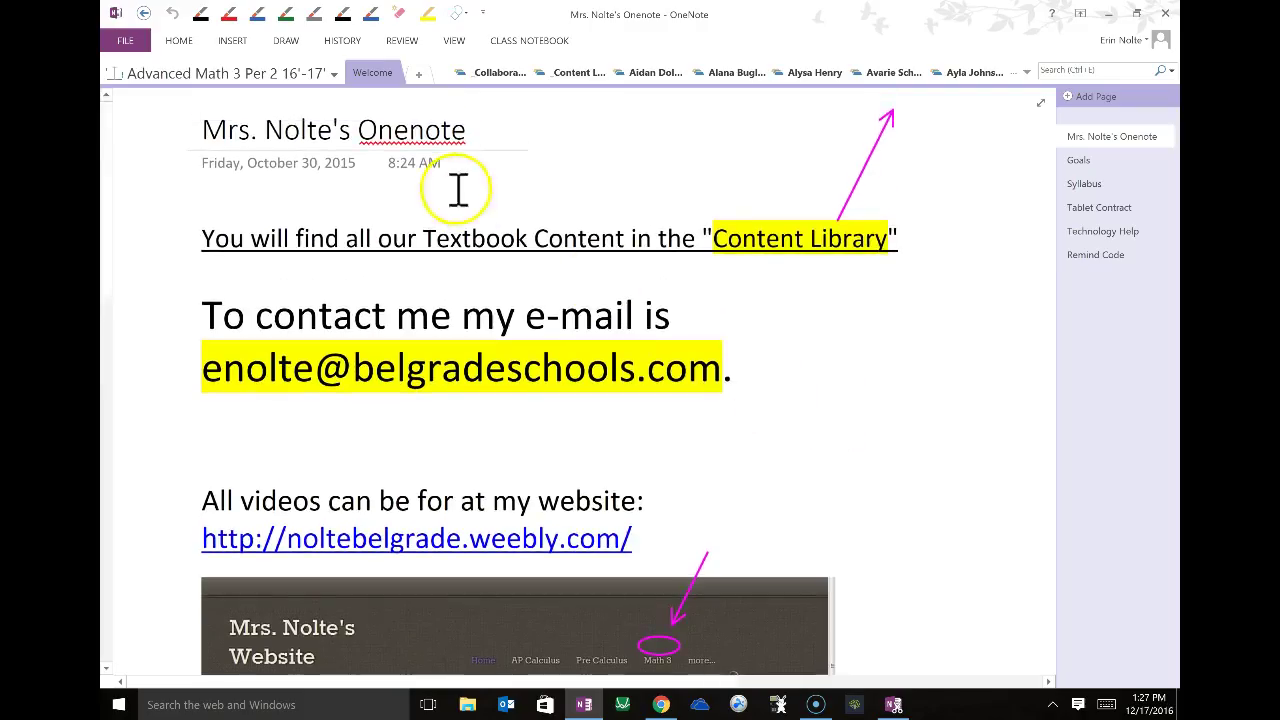
pyautogui.scroll(-2, 900, 430)
pyautogui.scroll(2, 920, 450)
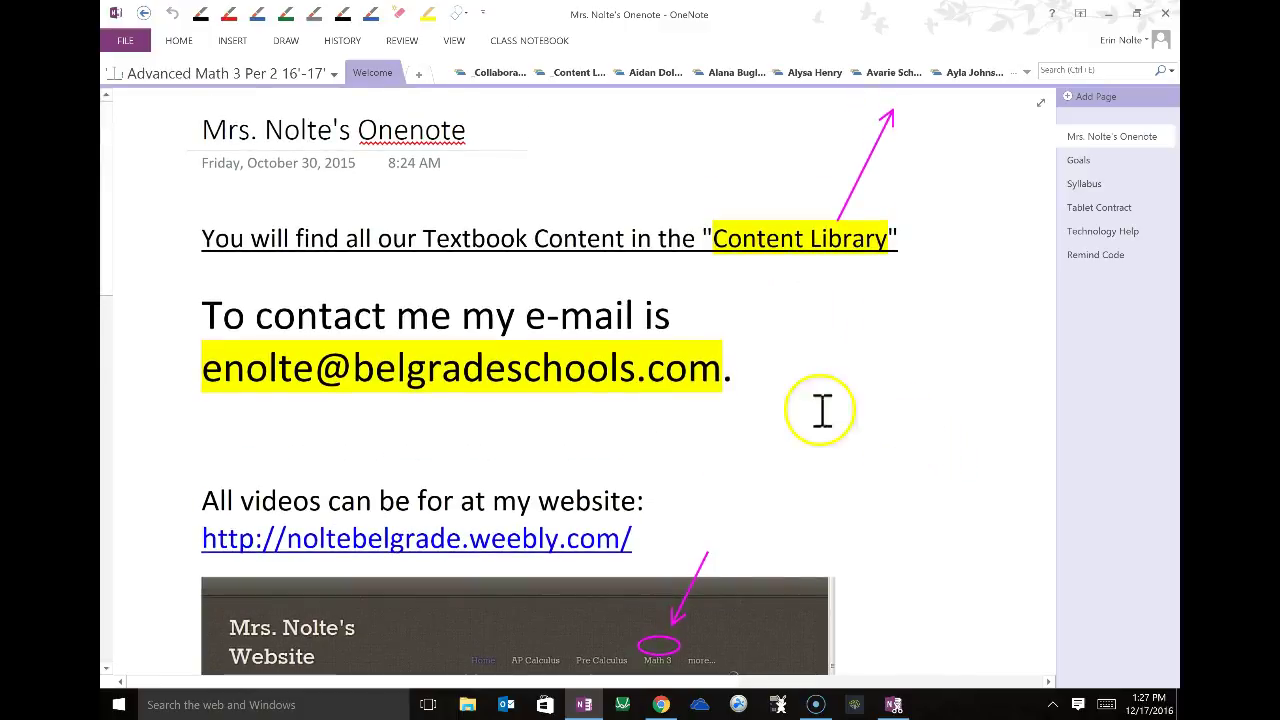
# - View the 12/15 and 11/29 warm-up pages in the notebook's Collaboration Space, and return to the notebook's top level
pyautogui.click(491, 80)
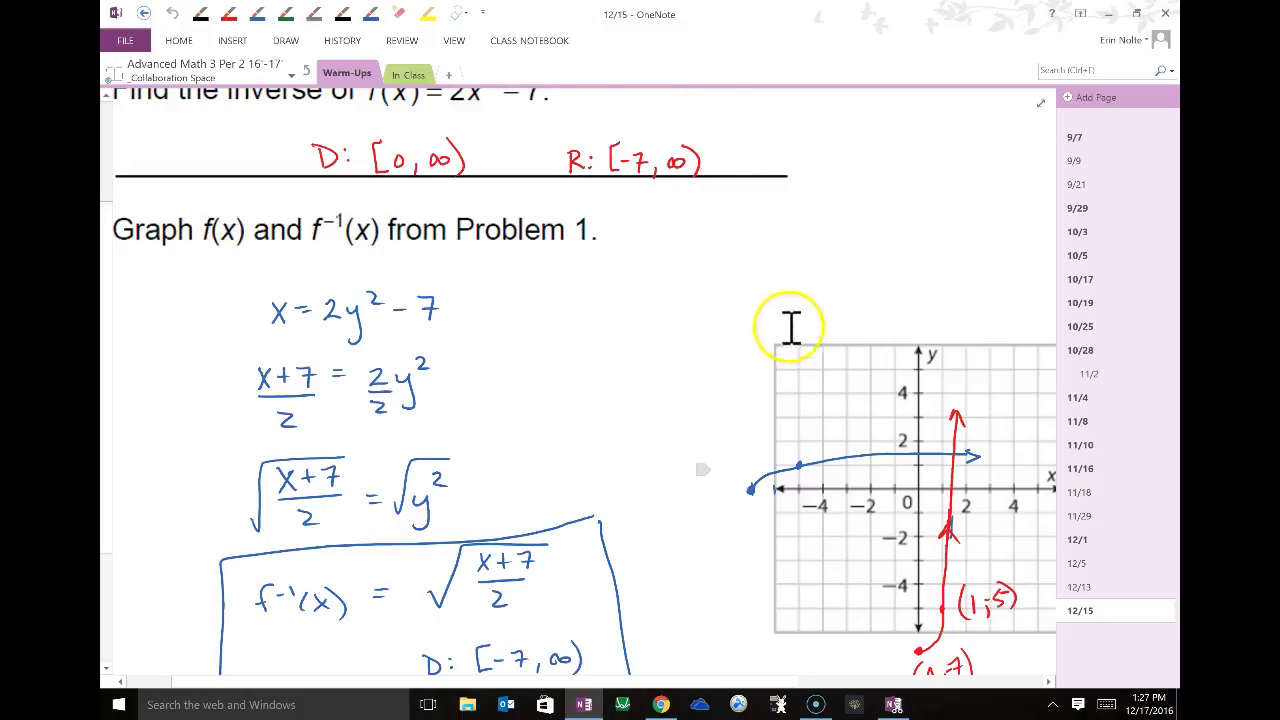
pyautogui.scroll(2, 518, 350)
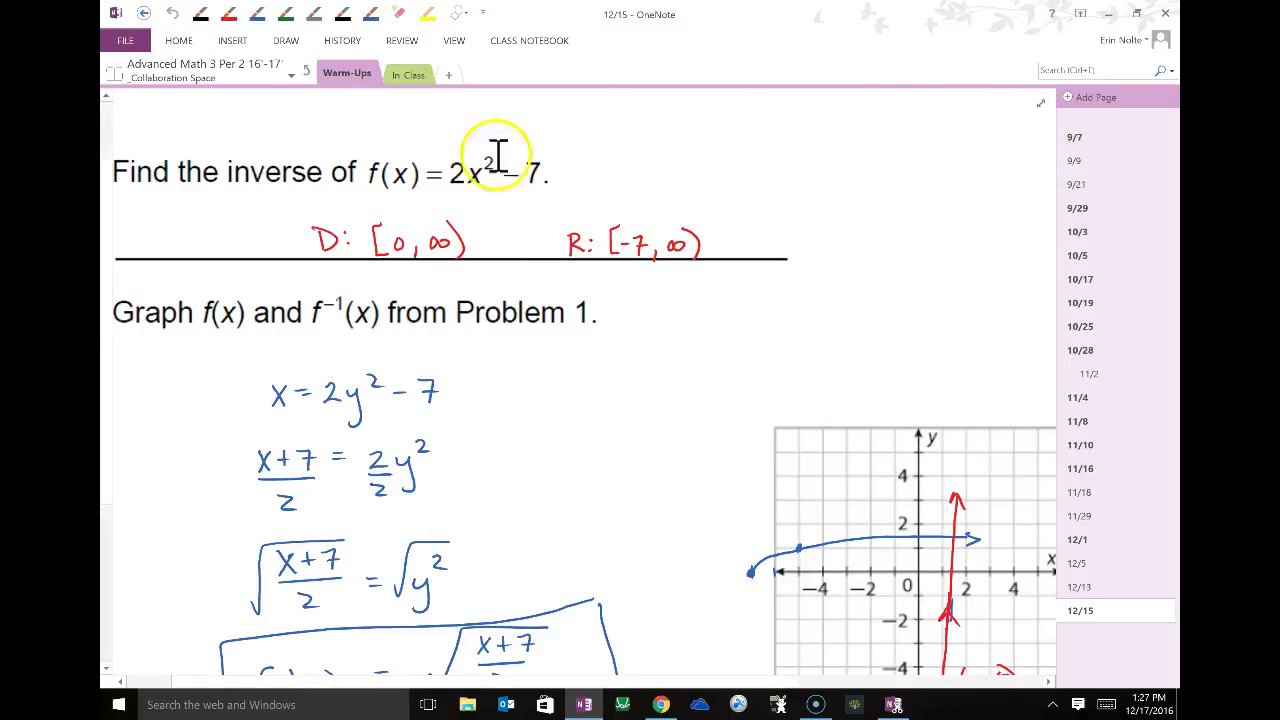
pyautogui.click(1085, 516)
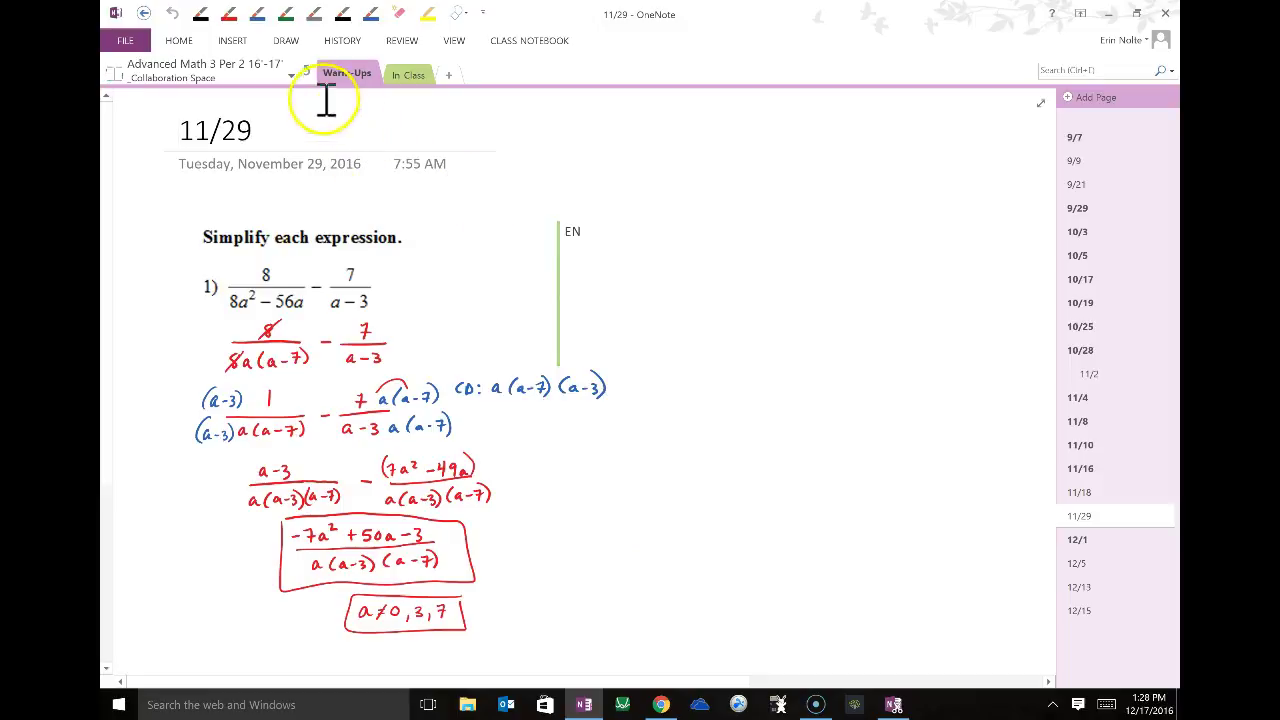
pyautogui.click(306, 73)
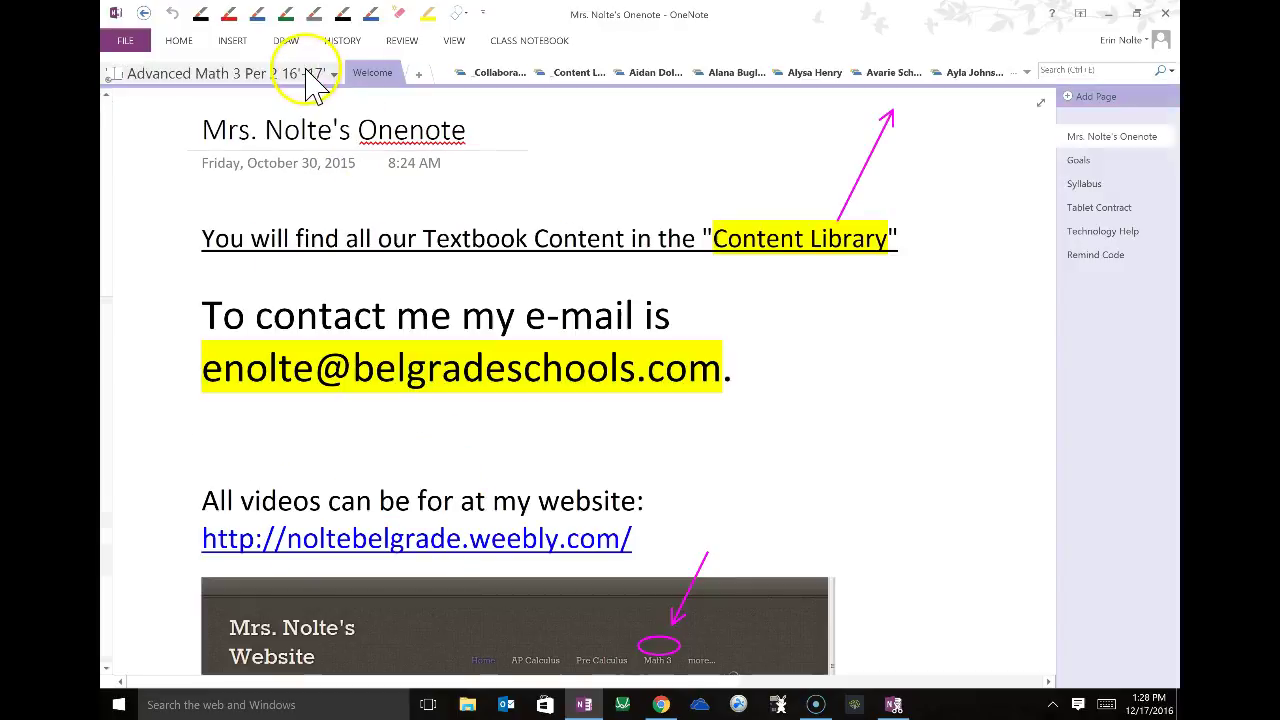
# - View page 5.1 of Module 5 in the notebook's Content Library
pyautogui.click(572, 76)
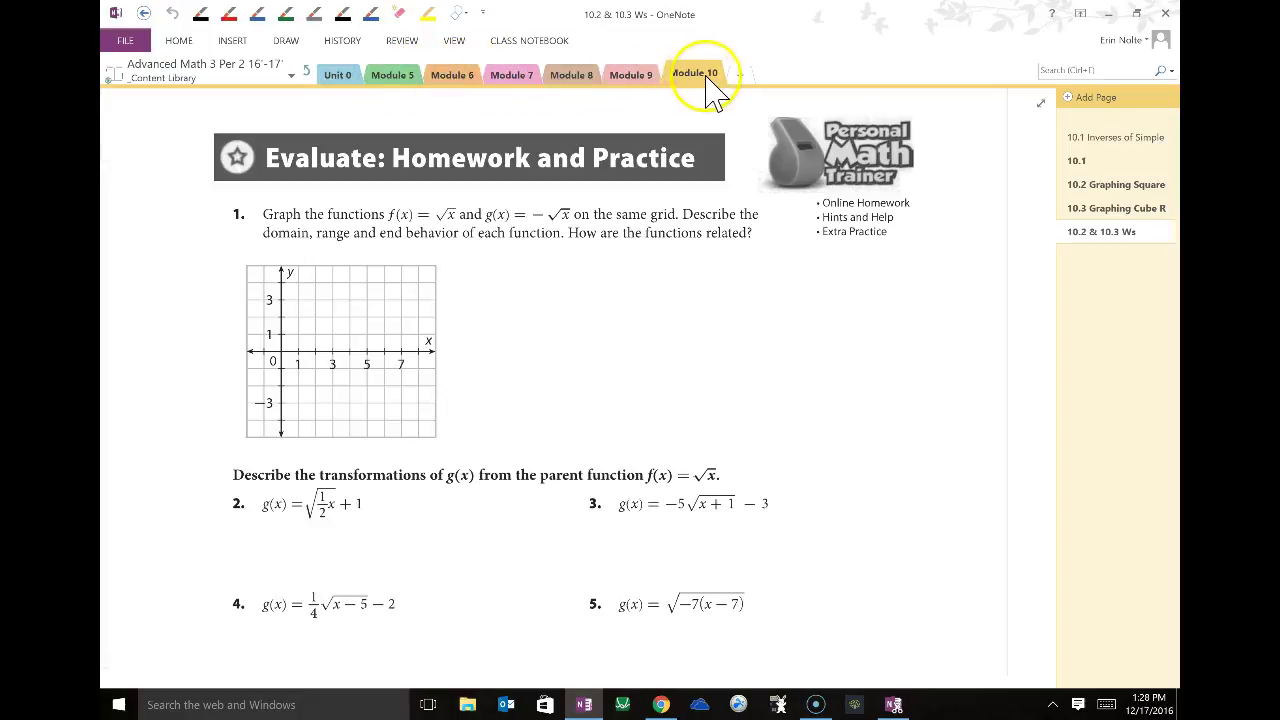
pyautogui.click(392, 76)
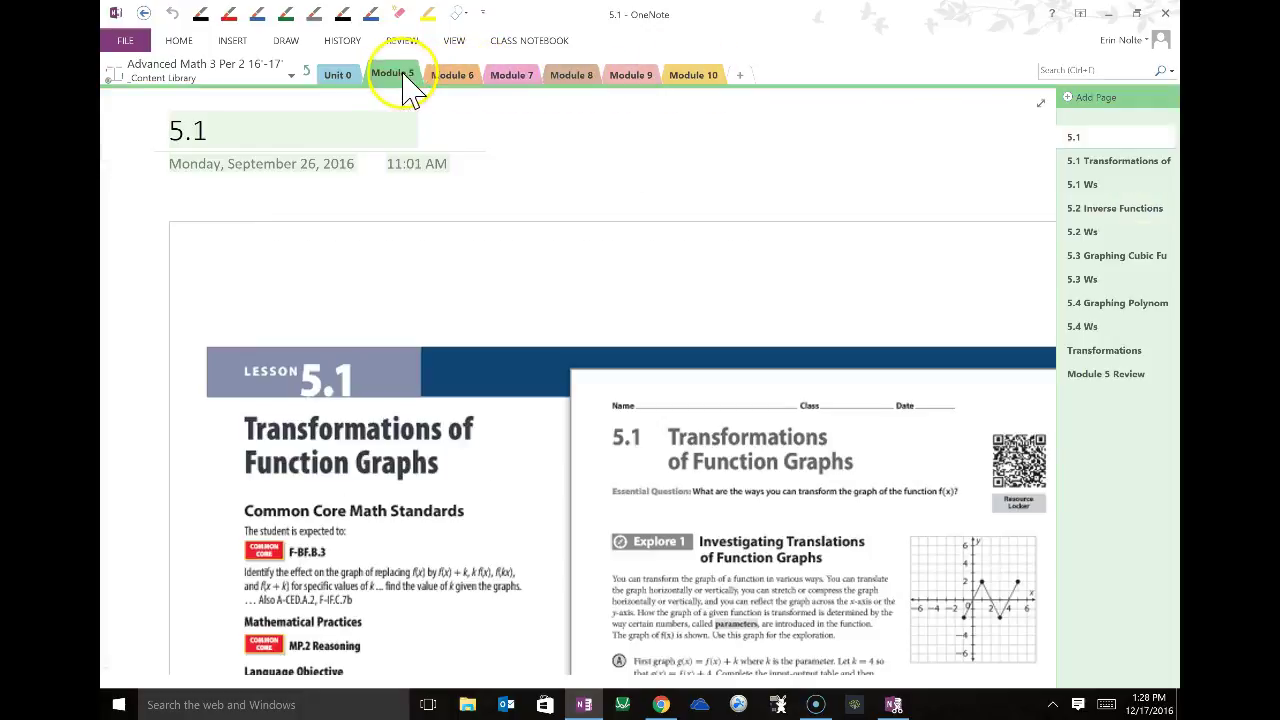
pyautogui.scroll(-5, 900, 245)
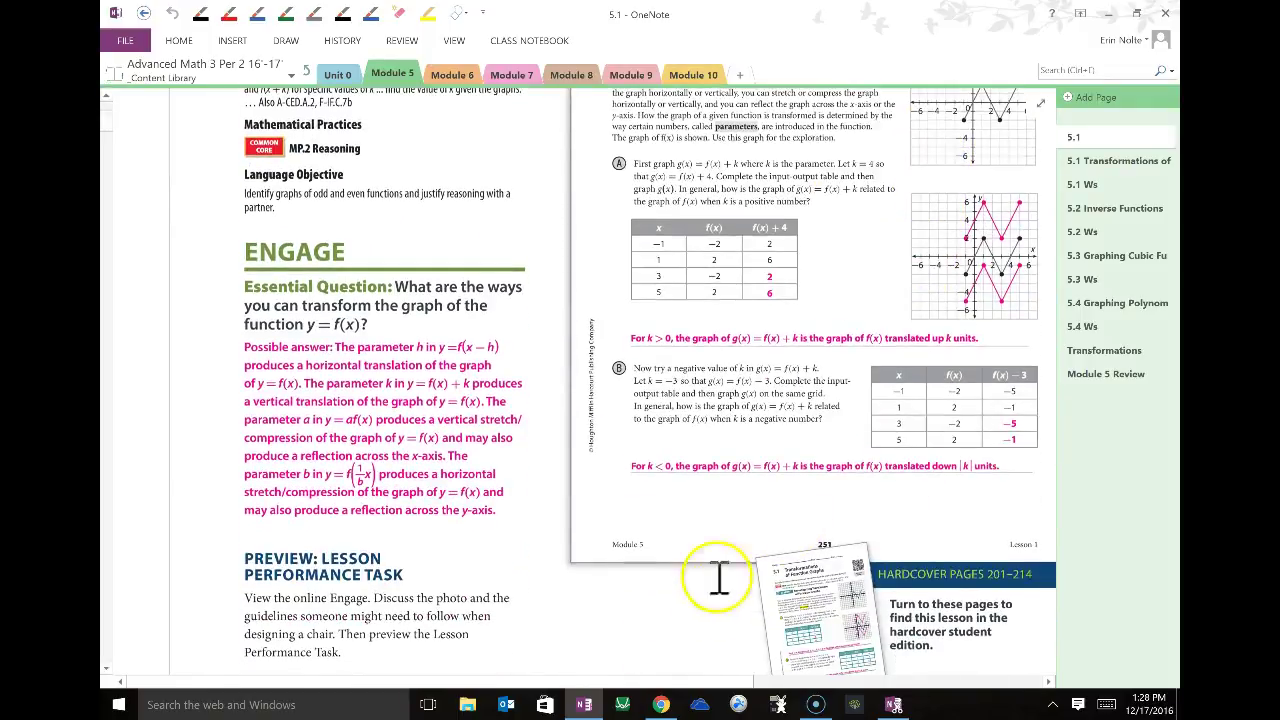
# - Look across and down the Lesson 5.1 textbook page on transformations of function graphs
pyautogui.hscroll(5, 855, 680)
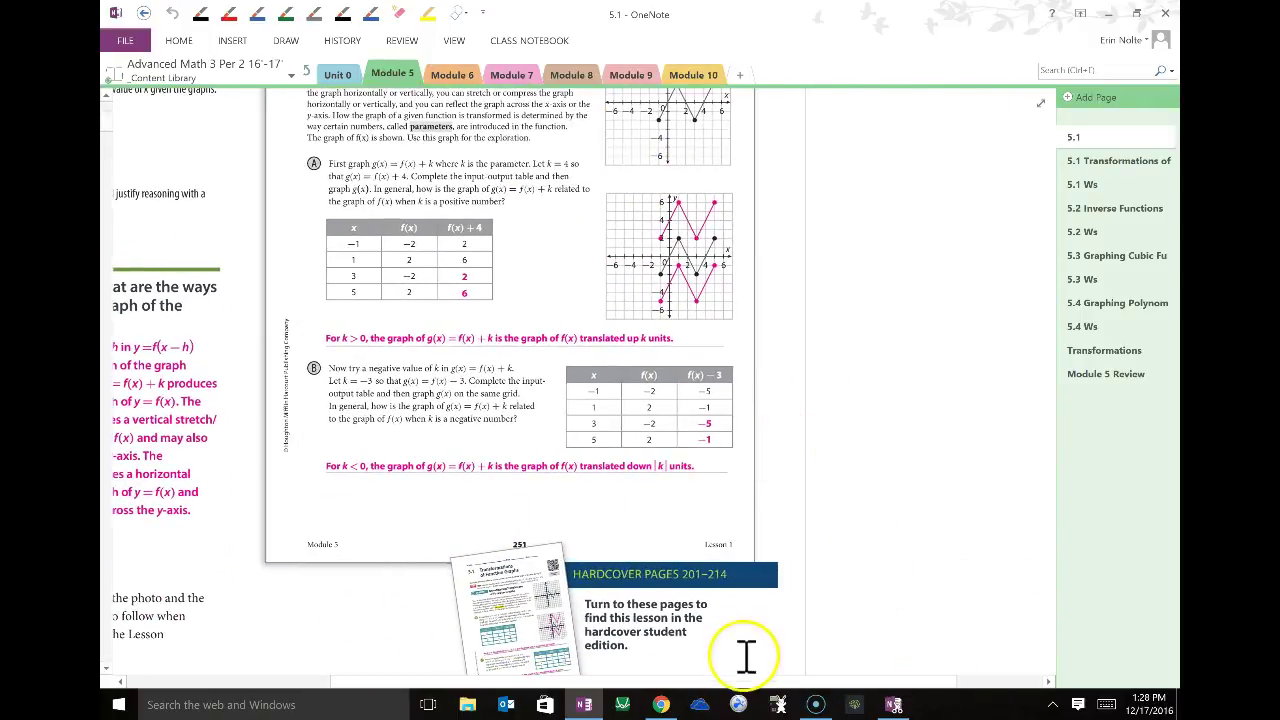
pyautogui.hscroll(-5, 551, 674)
pyautogui.scroll(6, 606, 257)
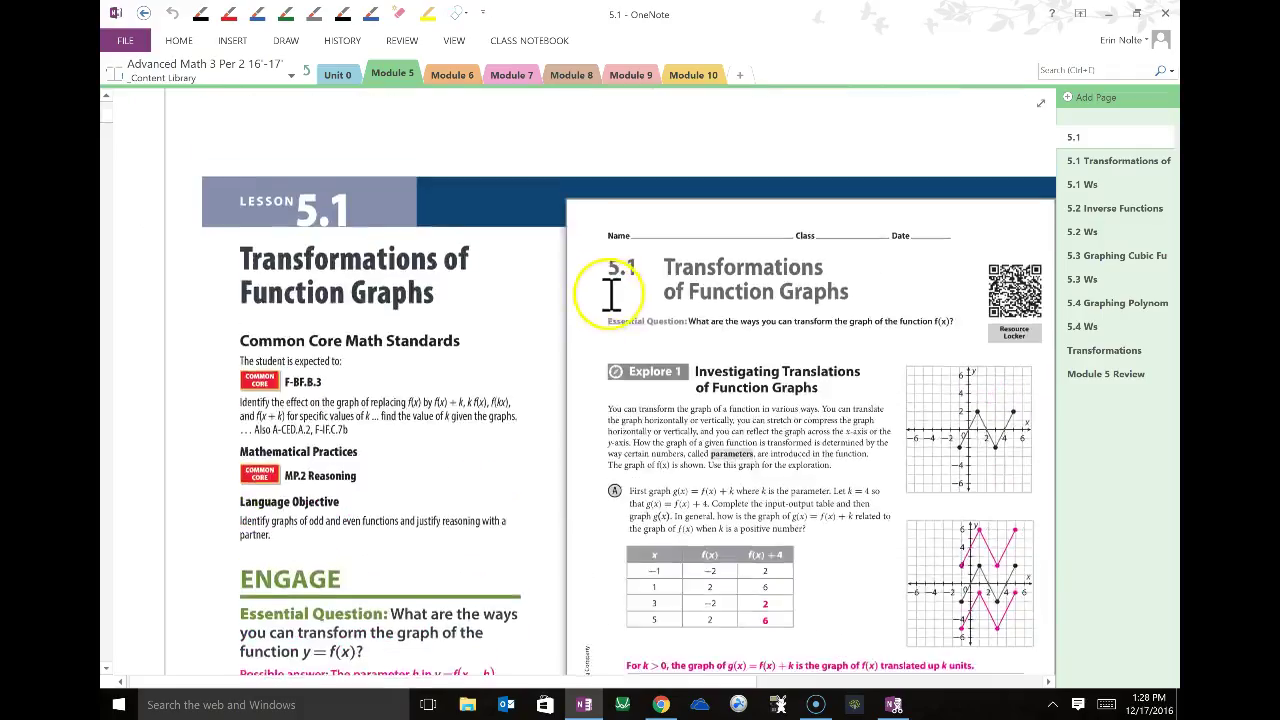
pyautogui.scroll(-4, 650, 360)
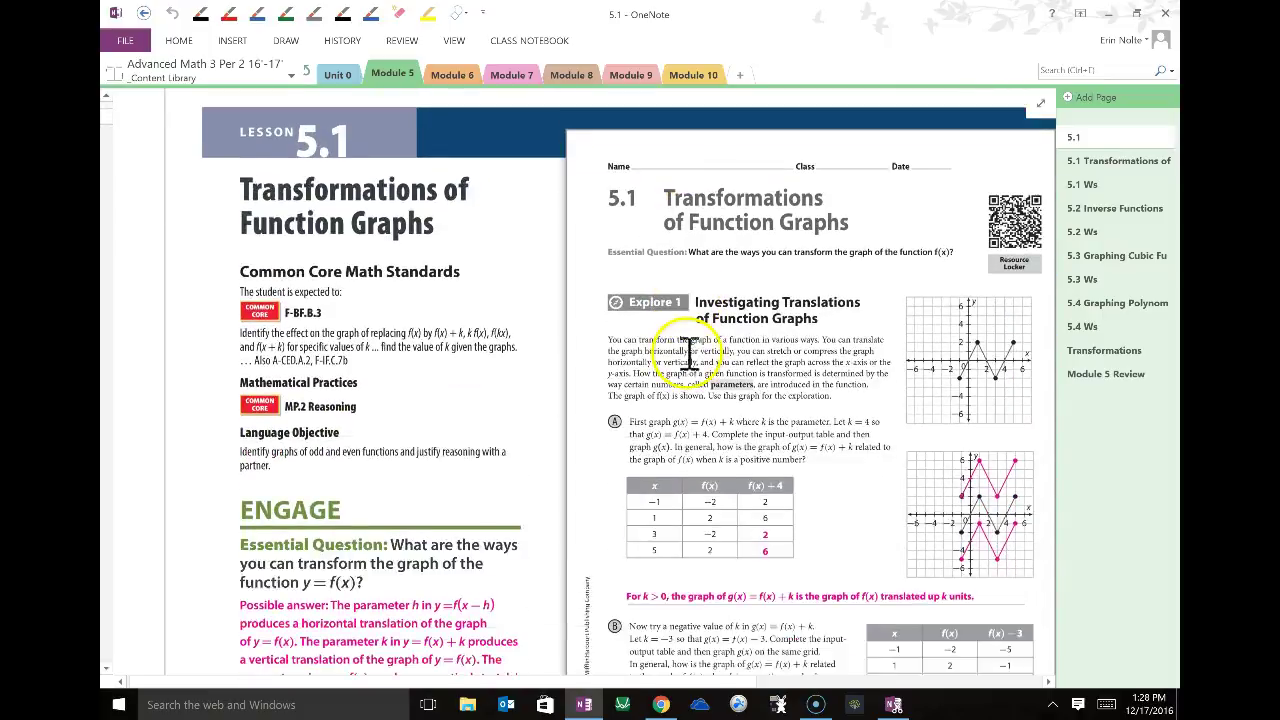
pyautogui.scroll(-9, 722, 370)
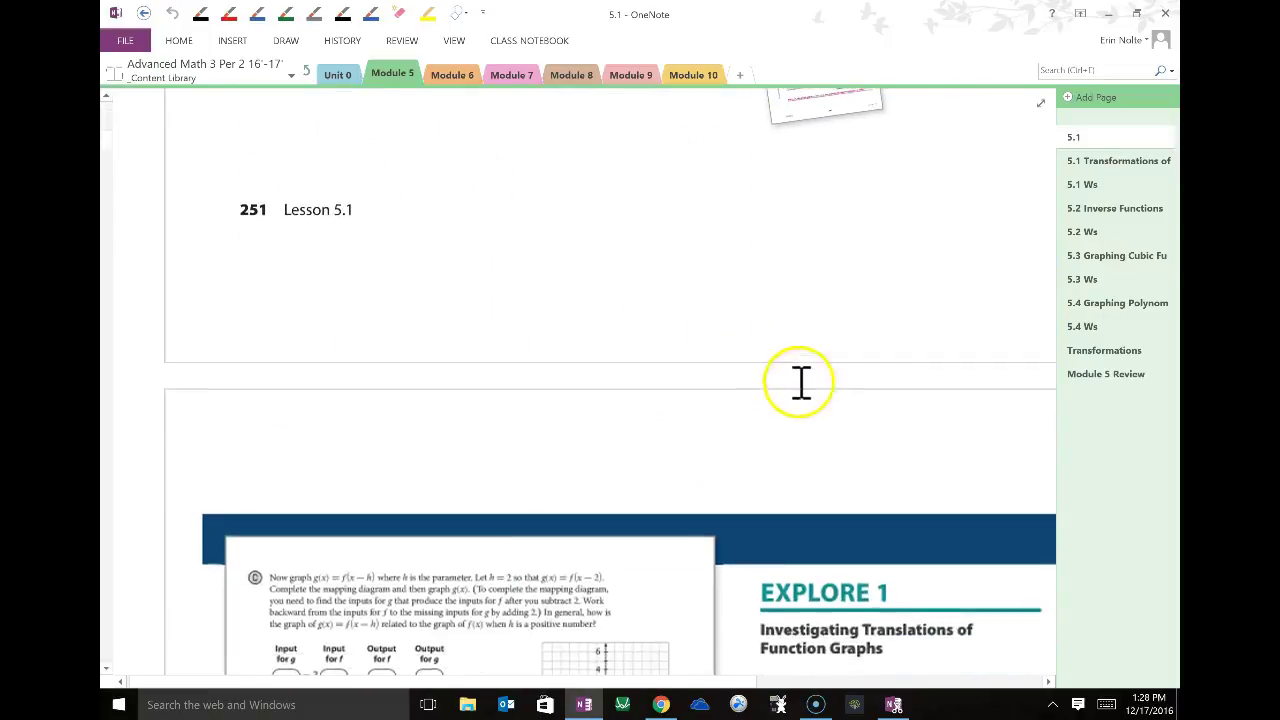
# - View Module 5's "5.1 Transformations of" page, and read through the 5.2 Inverse Functions page with its handwritten notes beside the text
pyautogui.click(1105, 161)
pyautogui.scroll(-1, 706, 276)
pyautogui.click(1112, 210)
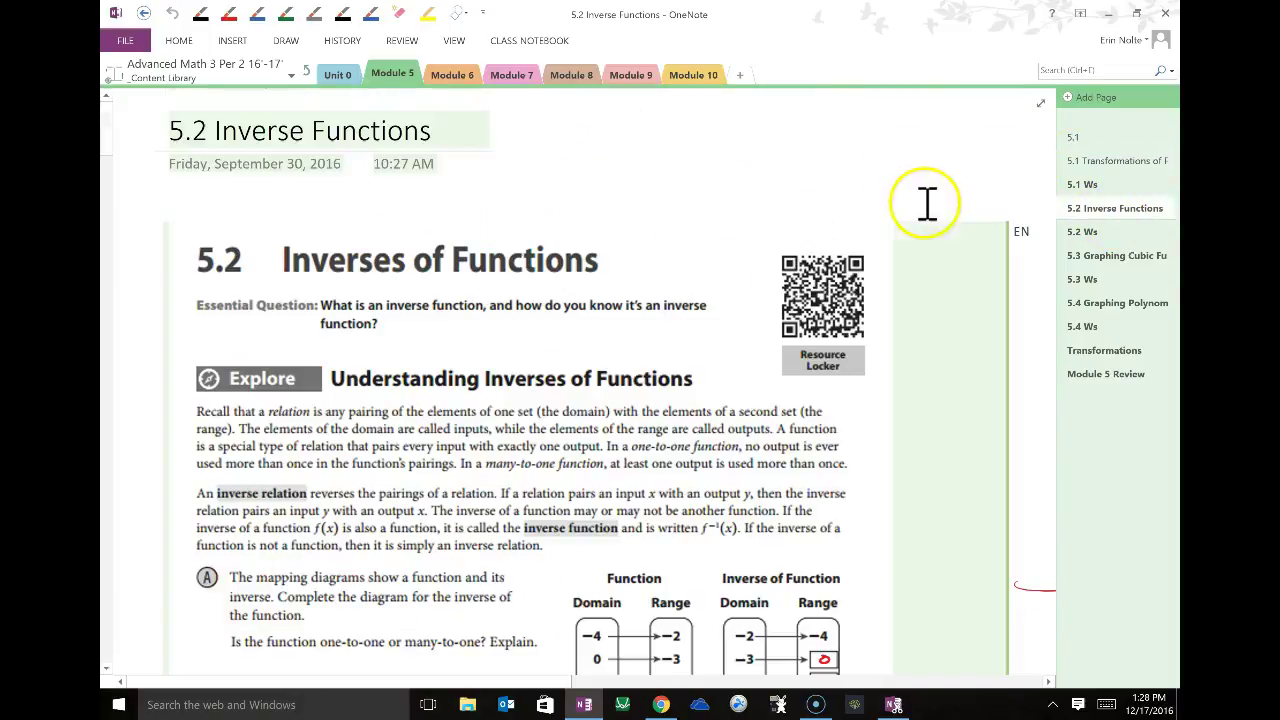
pyautogui.scroll(-3, 856, 449)
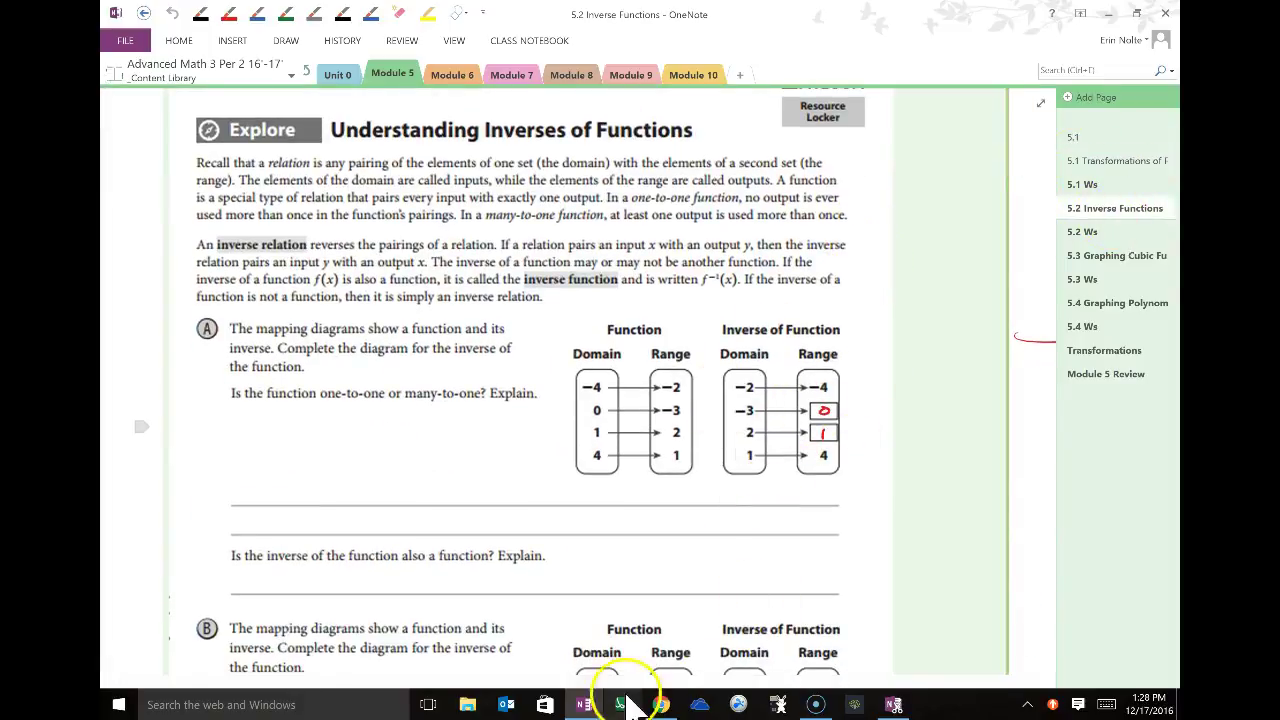
pyautogui.moveTo(543, 681); pyautogui.dragTo(990, 681)
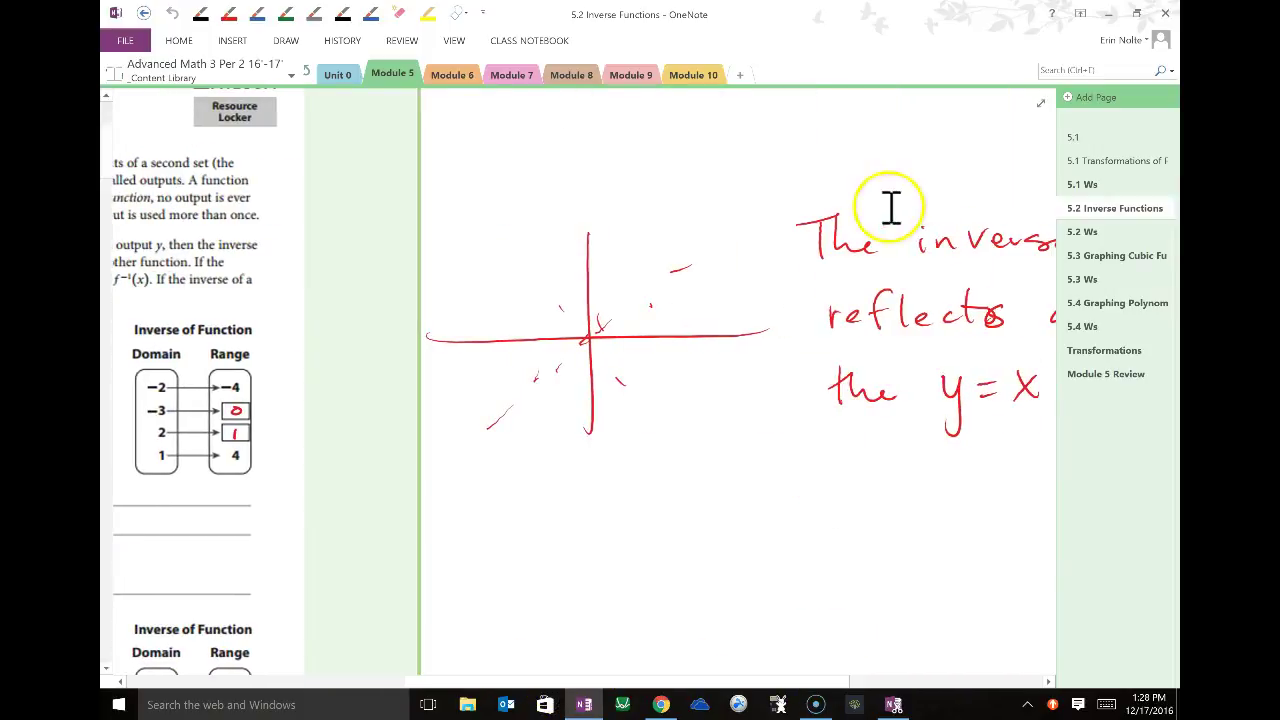
pyautogui.moveTo(729, 681); pyautogui.dragTo(866, 681)
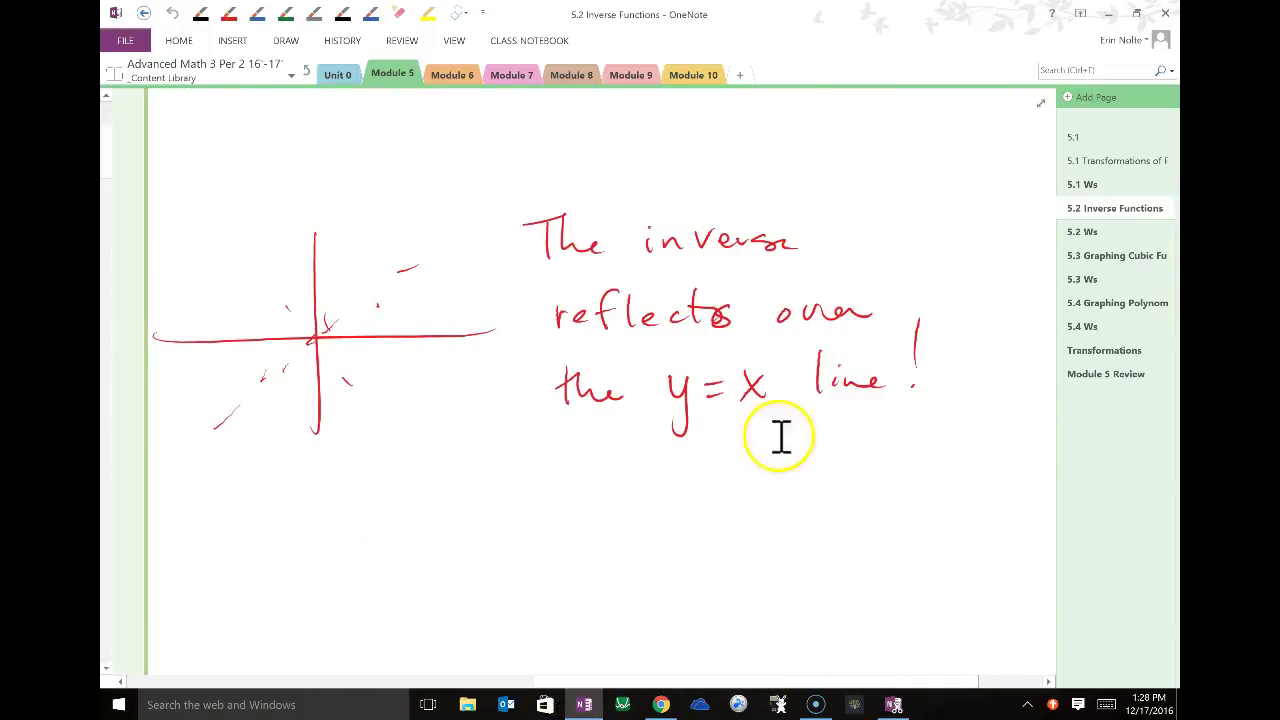
pyautogui.moveTo(751, 683); pyautogui.dragTo(371, 623)
pyautogui.scroll(-15, 480, 386)
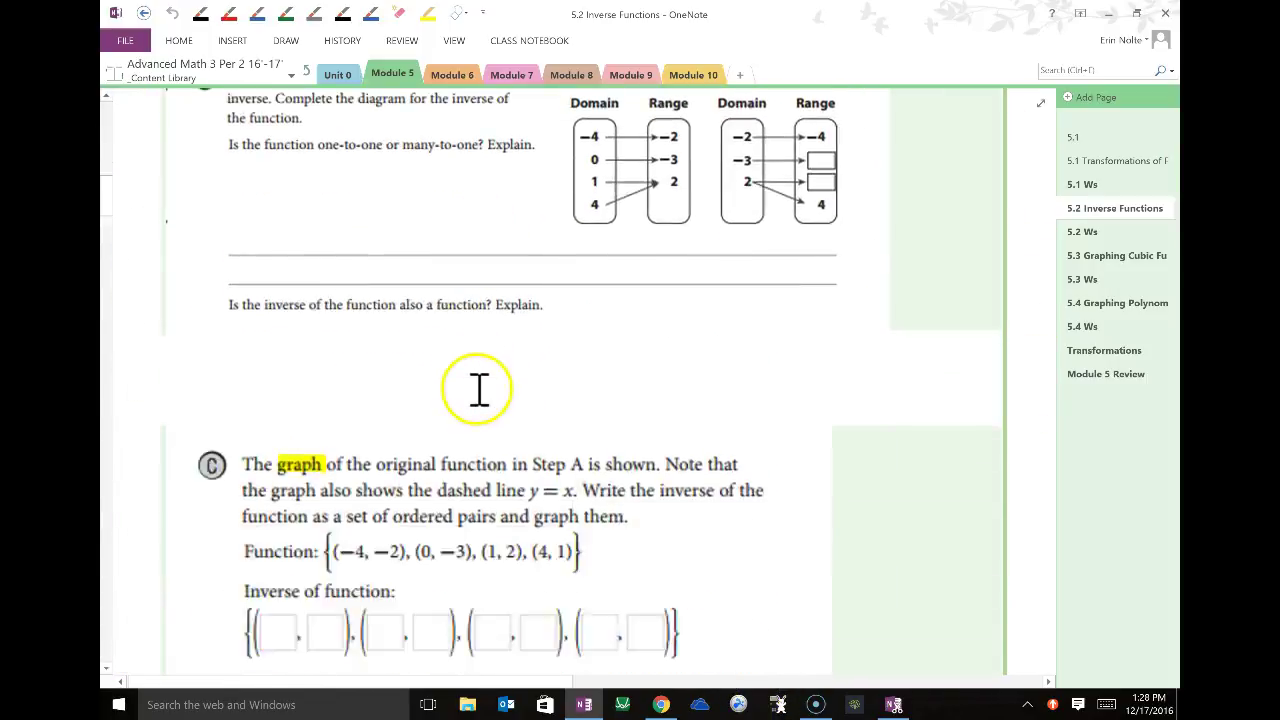
pyautogui.scroll(-10, 487, 390)
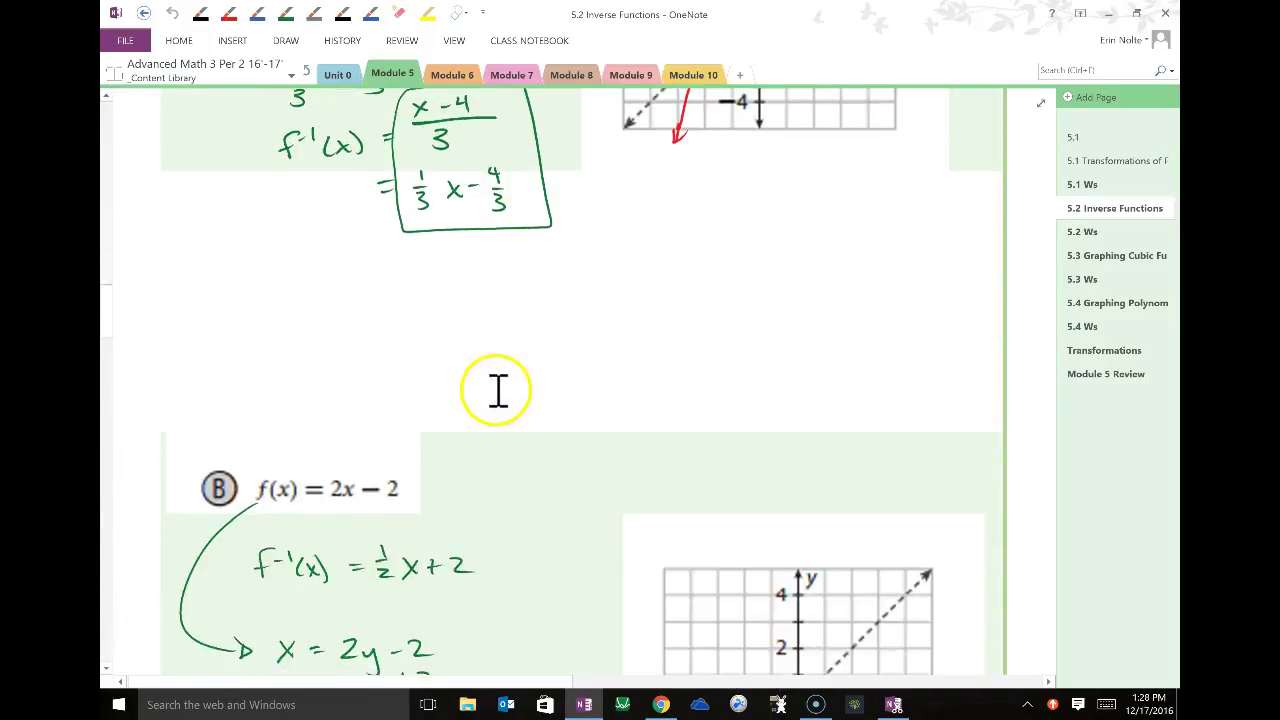
pyautogui.scroll(-14, 499, 390)
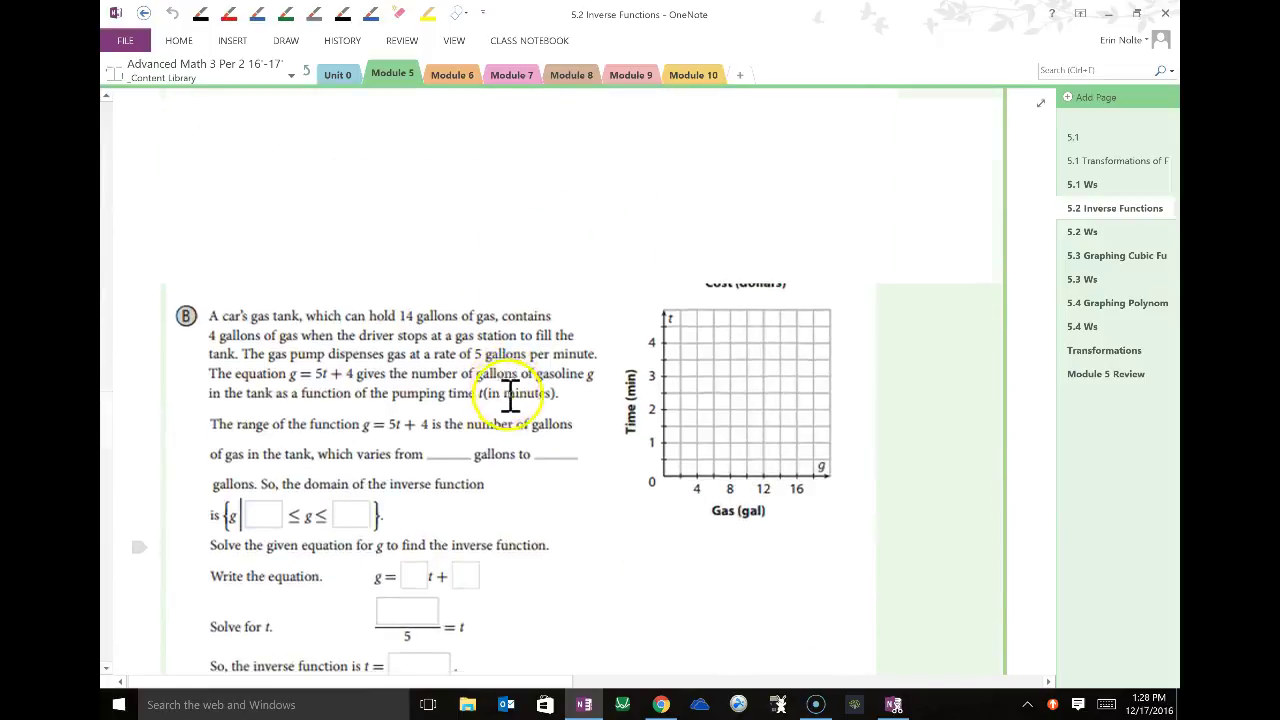
pyautogui.scroll(-3, 510, 395)
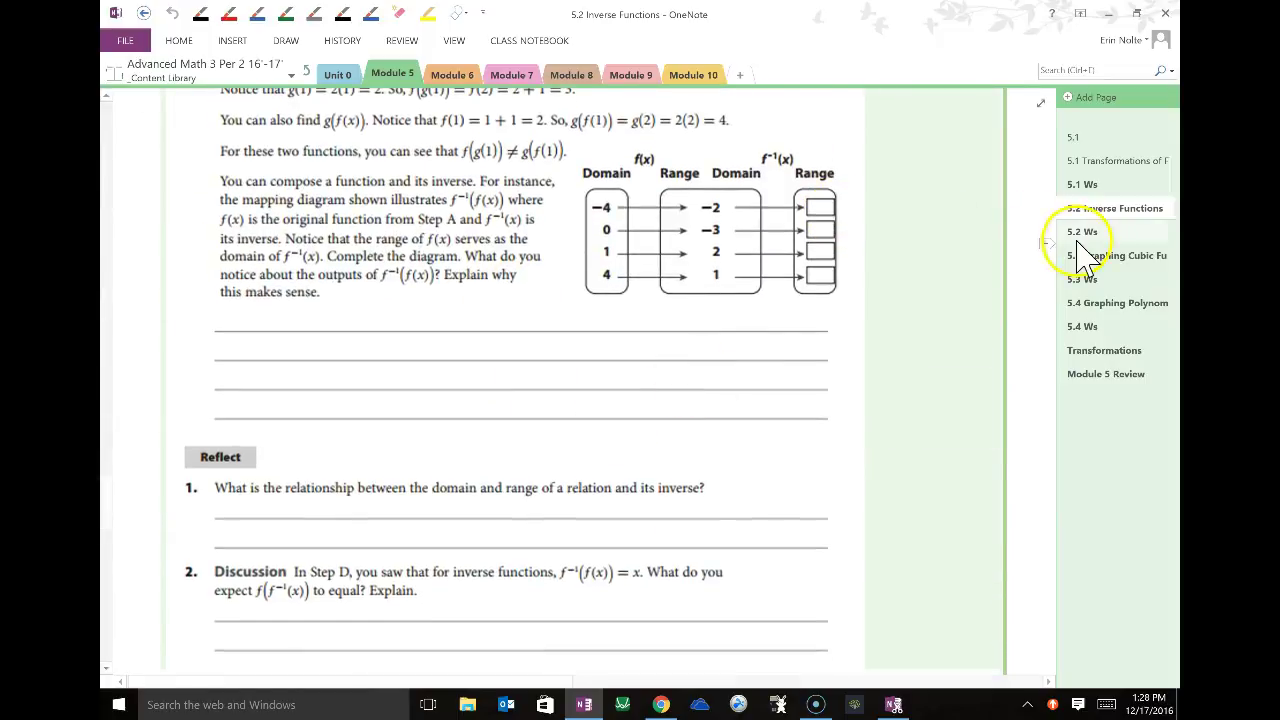
# - View the 5.2 Ws homework page in Module 5, and return to the notebook's top level
pyautogui.click(1092, 233)
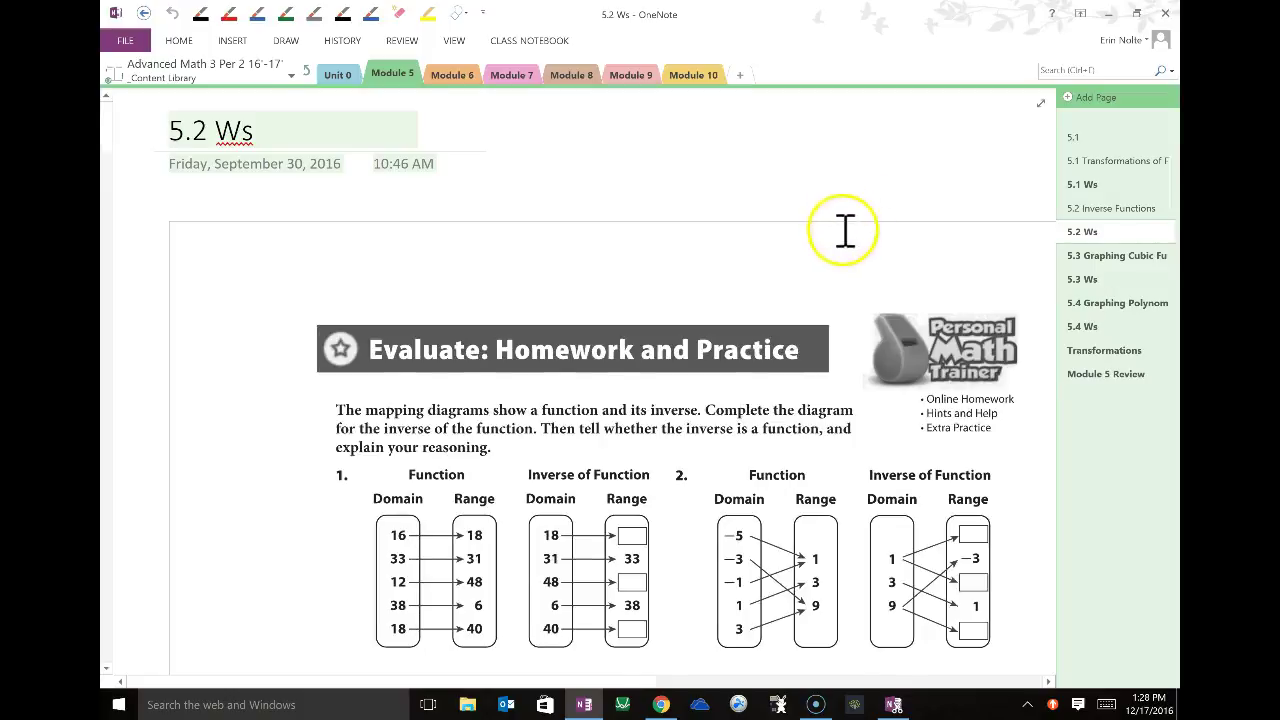
pyautogui.scroll(-5, 845, 230)
pyautogui.scroll(-5, 845, 230)
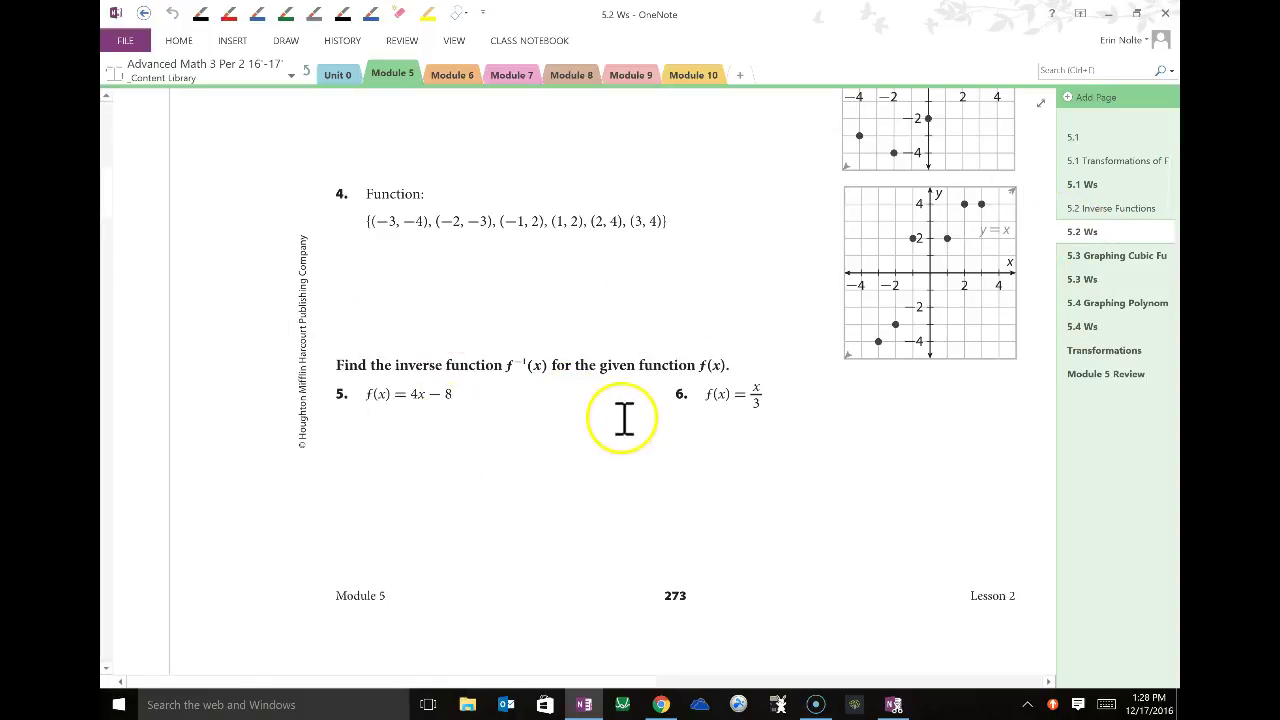
pyautogui.click(307, 74)
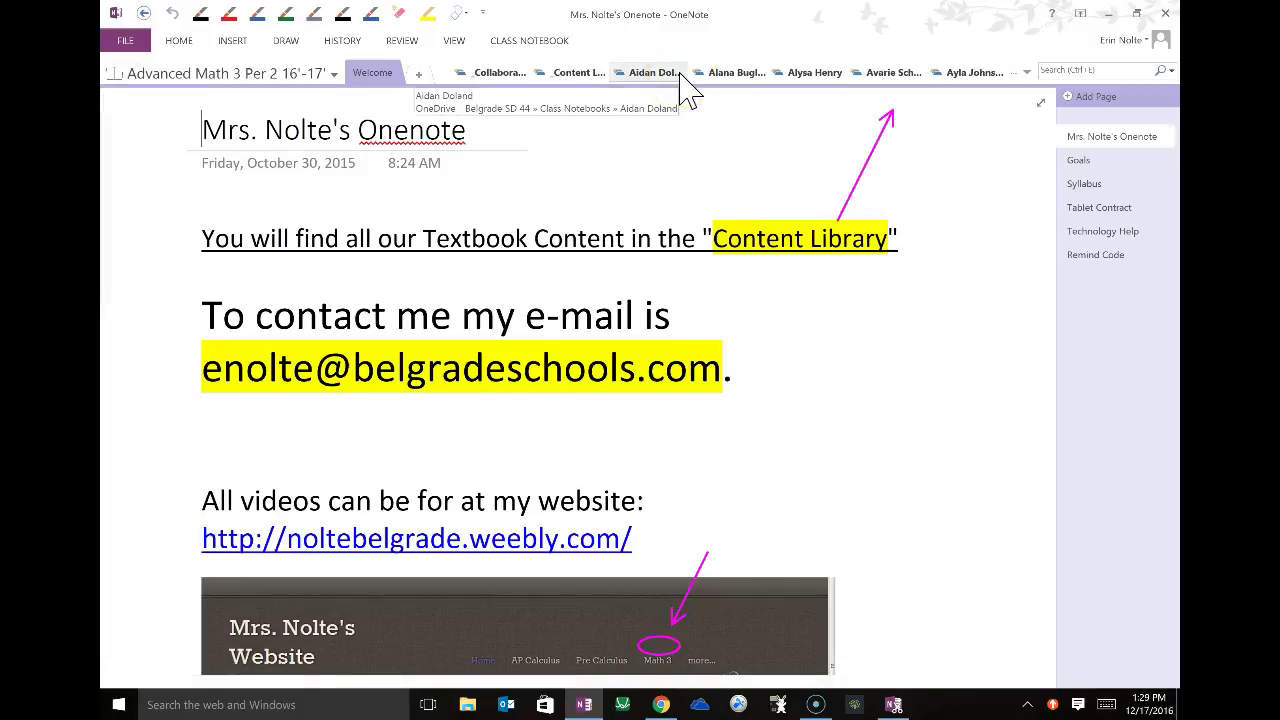
# - Open the first student's section group and view its Class Notes section and the Unit 4 Review (Module 8 & 9) page under Homework
pyautogui.click(645, 76)
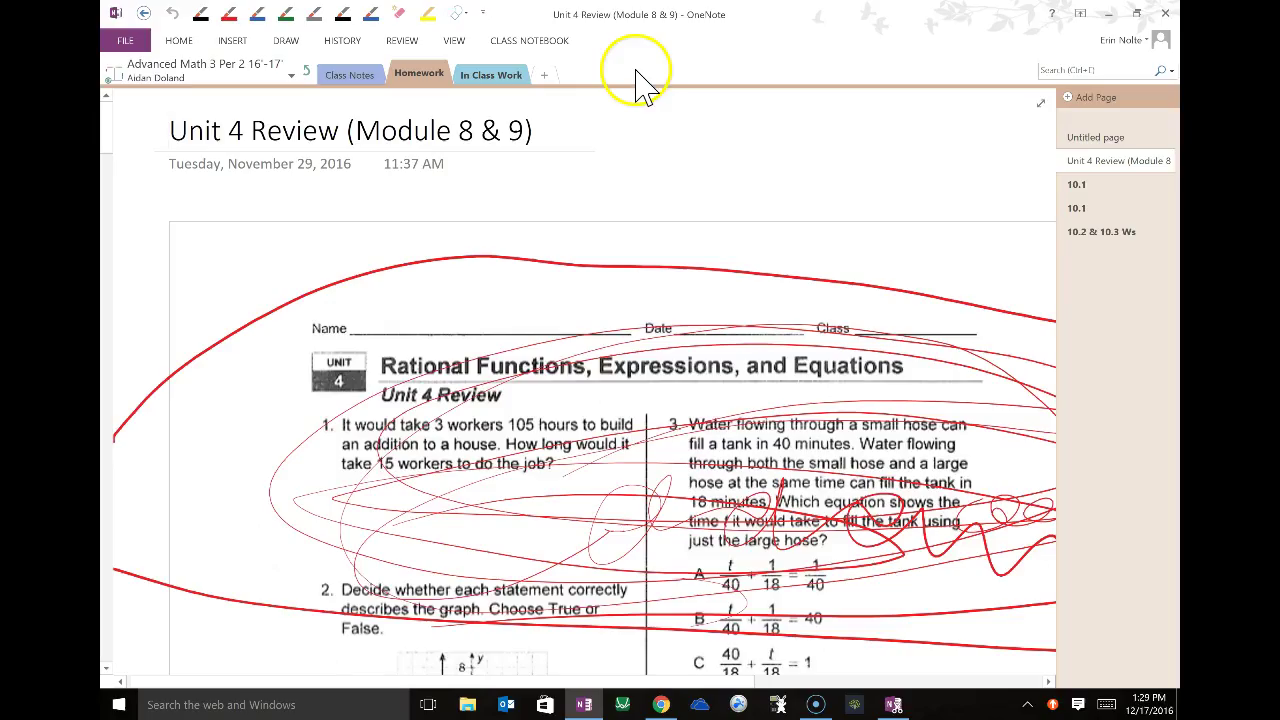
pyautogui.click(350, 78)
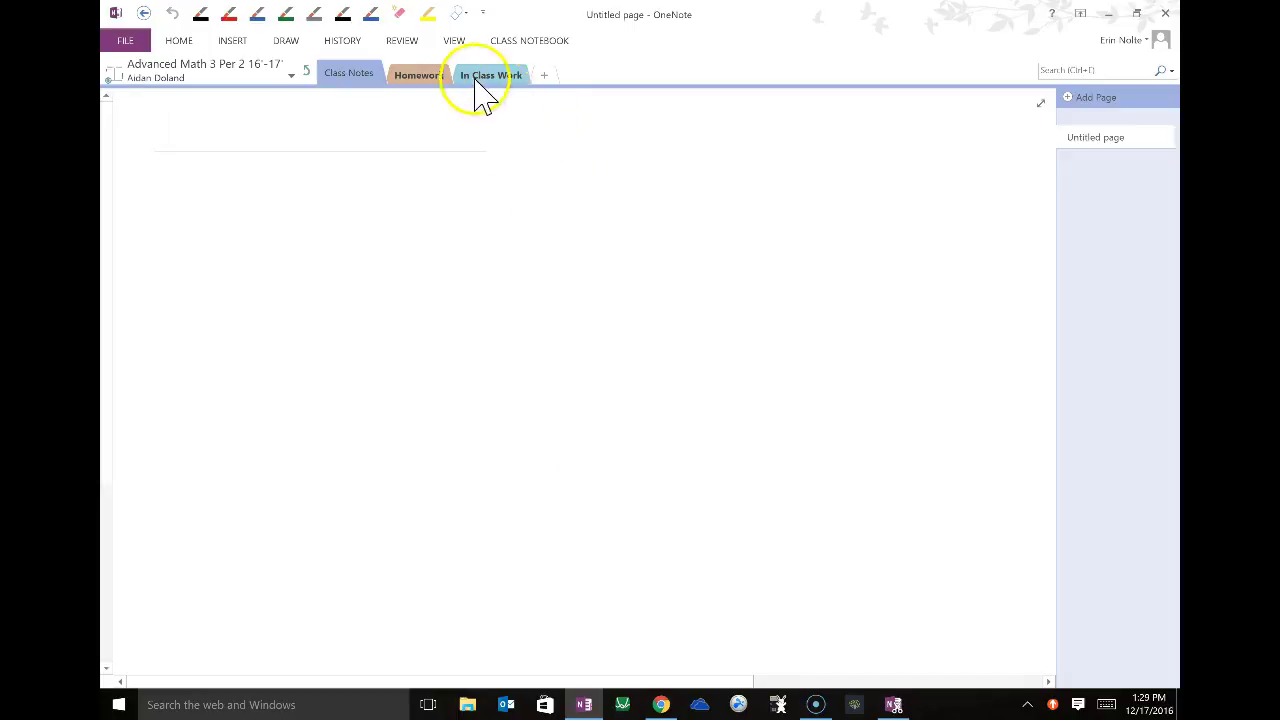
pyautogui.click(420, 78)
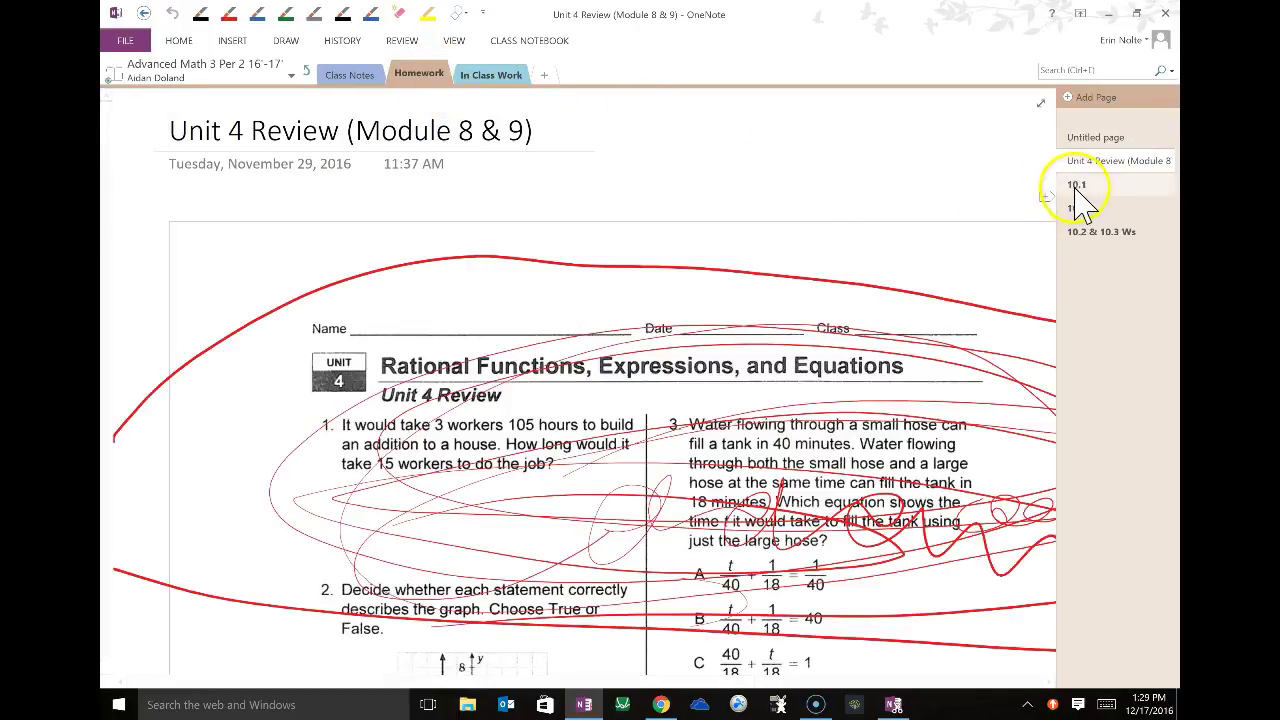
pyautogui.scroll(-5, 785, 455)
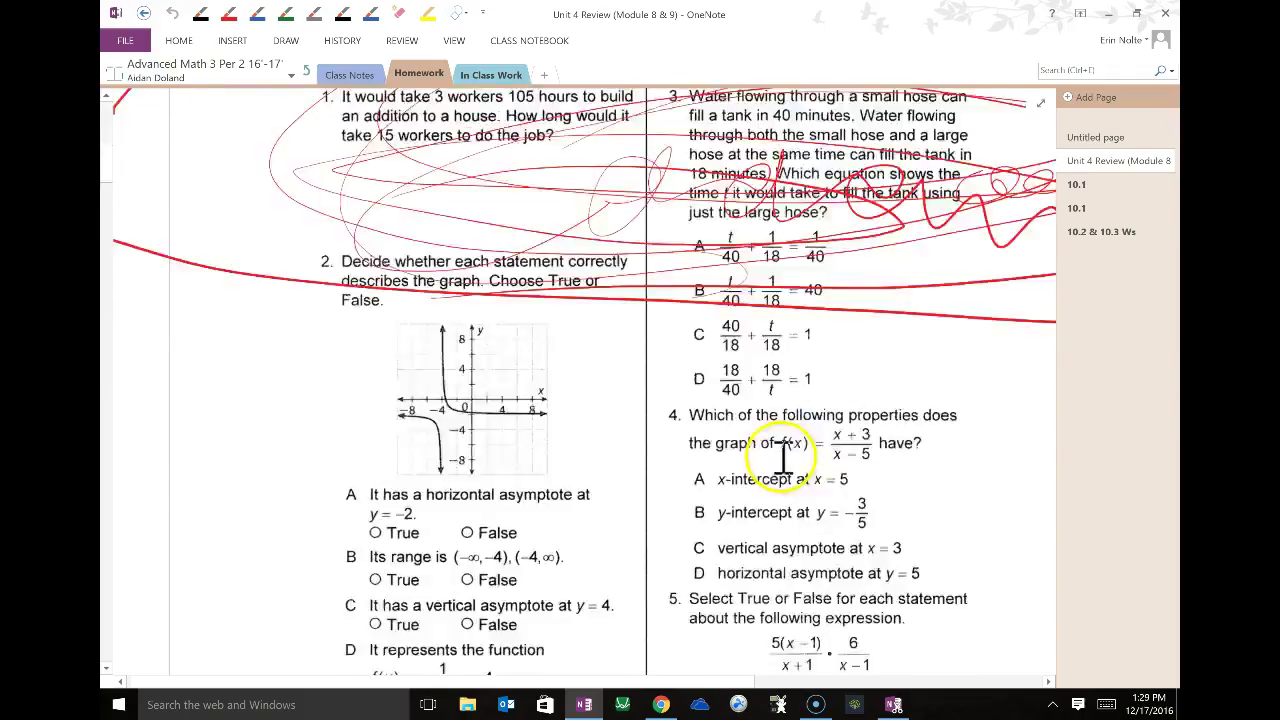
pyautogui.scroll(4, 785, 455)
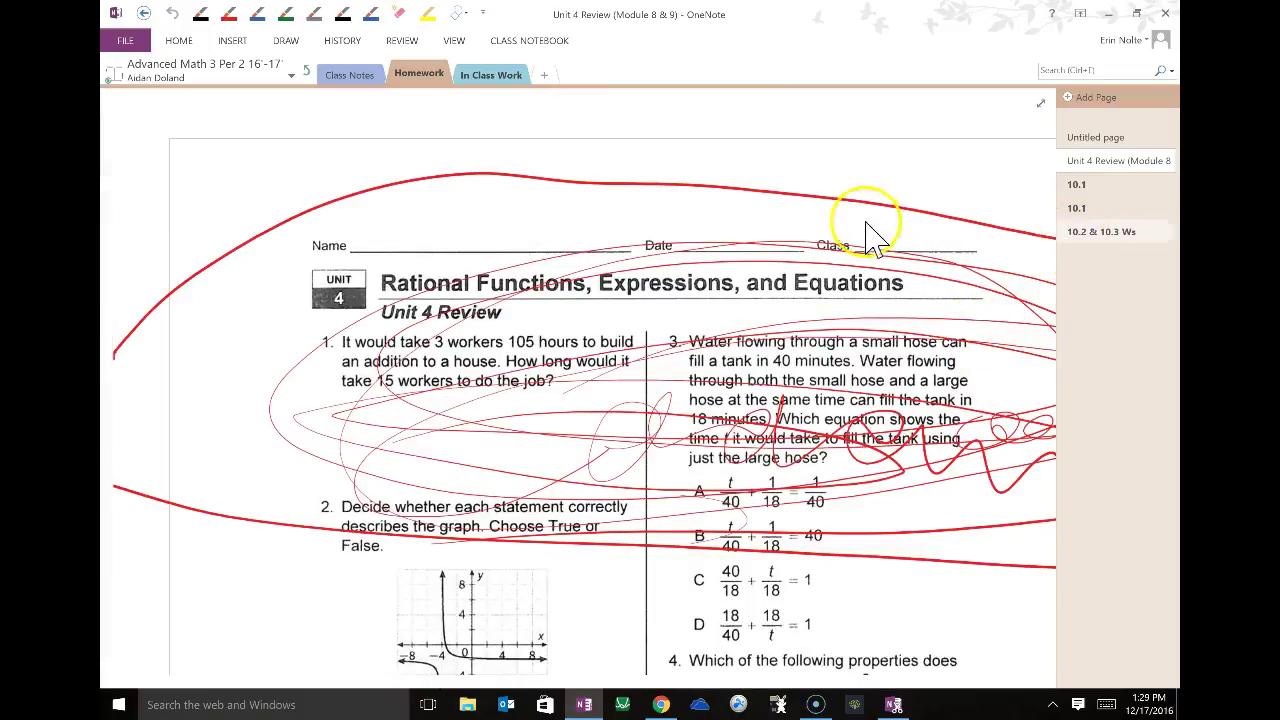
# - Review the student's answers on the 10.2 & 10.3 Ws page in the Homework section
pyautogui.click(1100, 232)
pyautogui.scroll(-6, 840, 368)
pyautogui.scroll(3, 700, 257)
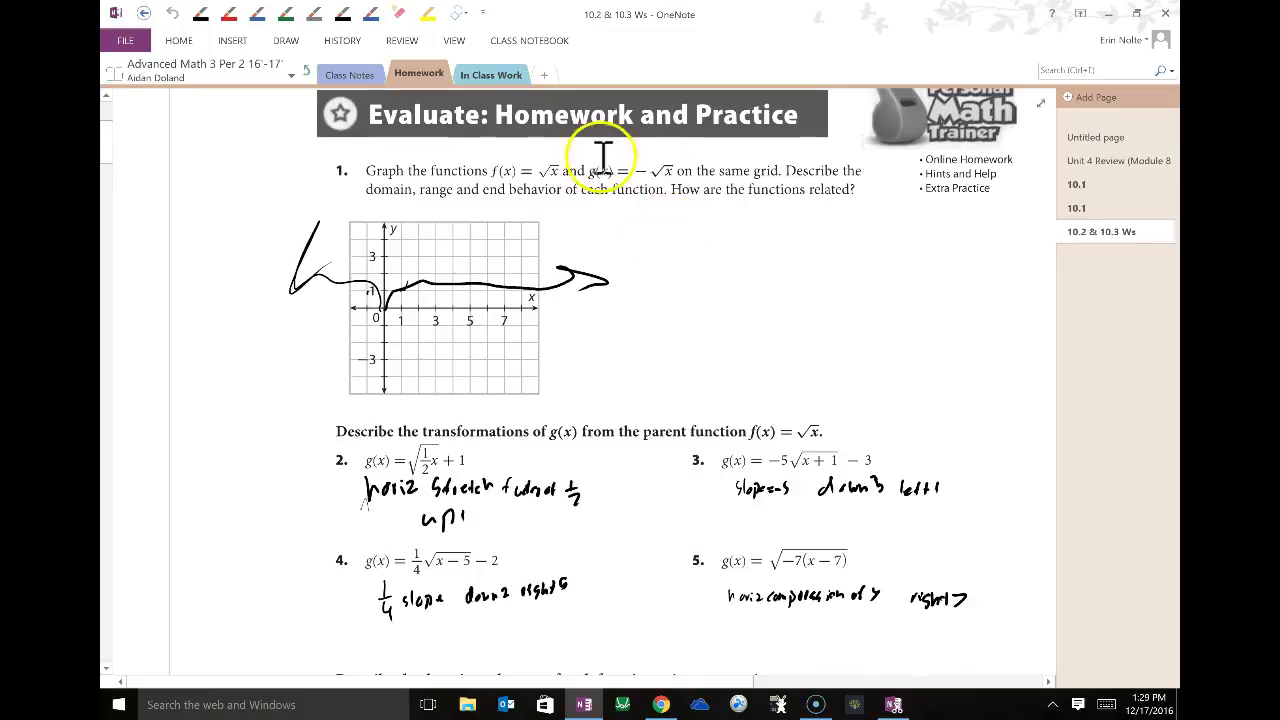
pyautogui.scroll(-10, 740, 345)
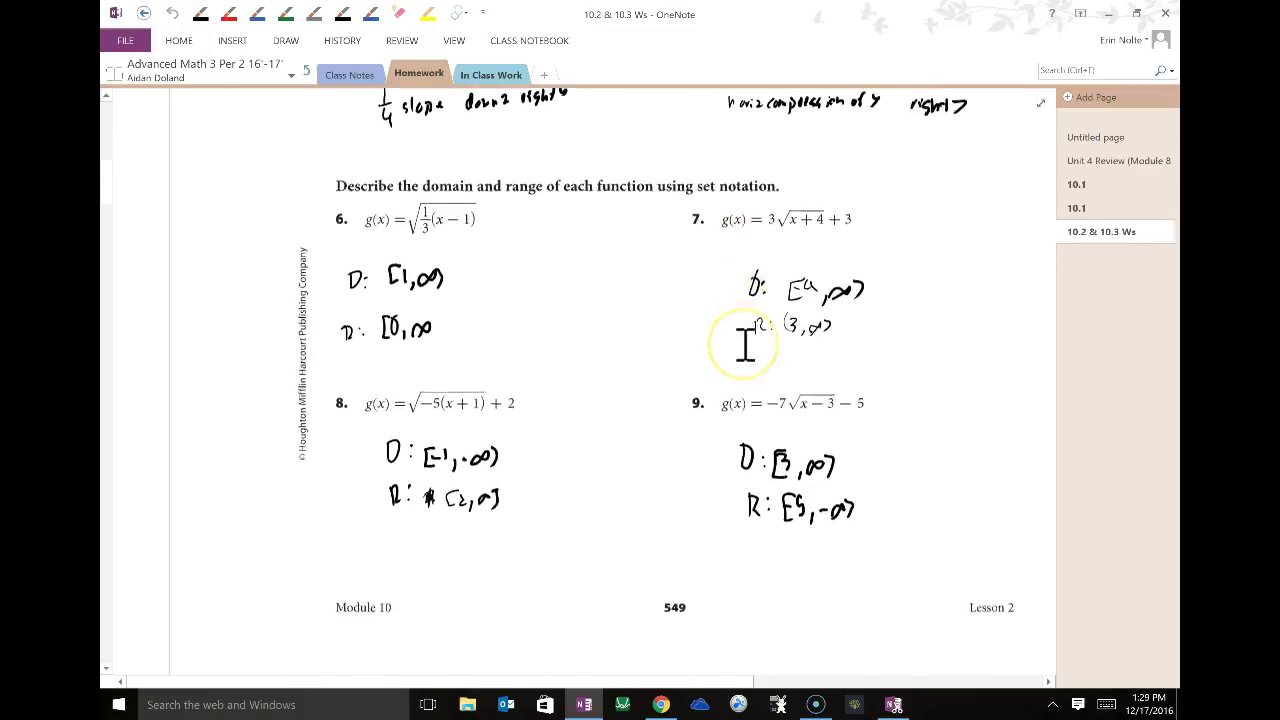
pyautogui.scroll(-10, 745, 345)
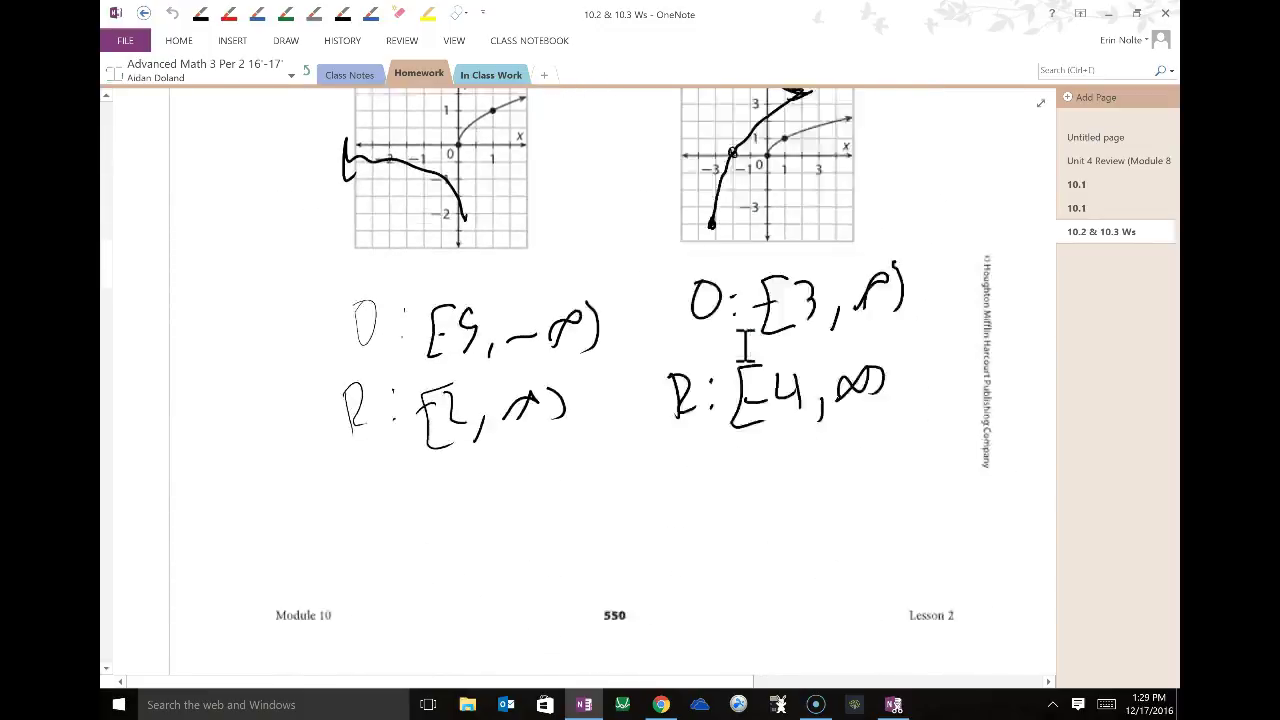
pyautogui.scroll(3, 677, 400)
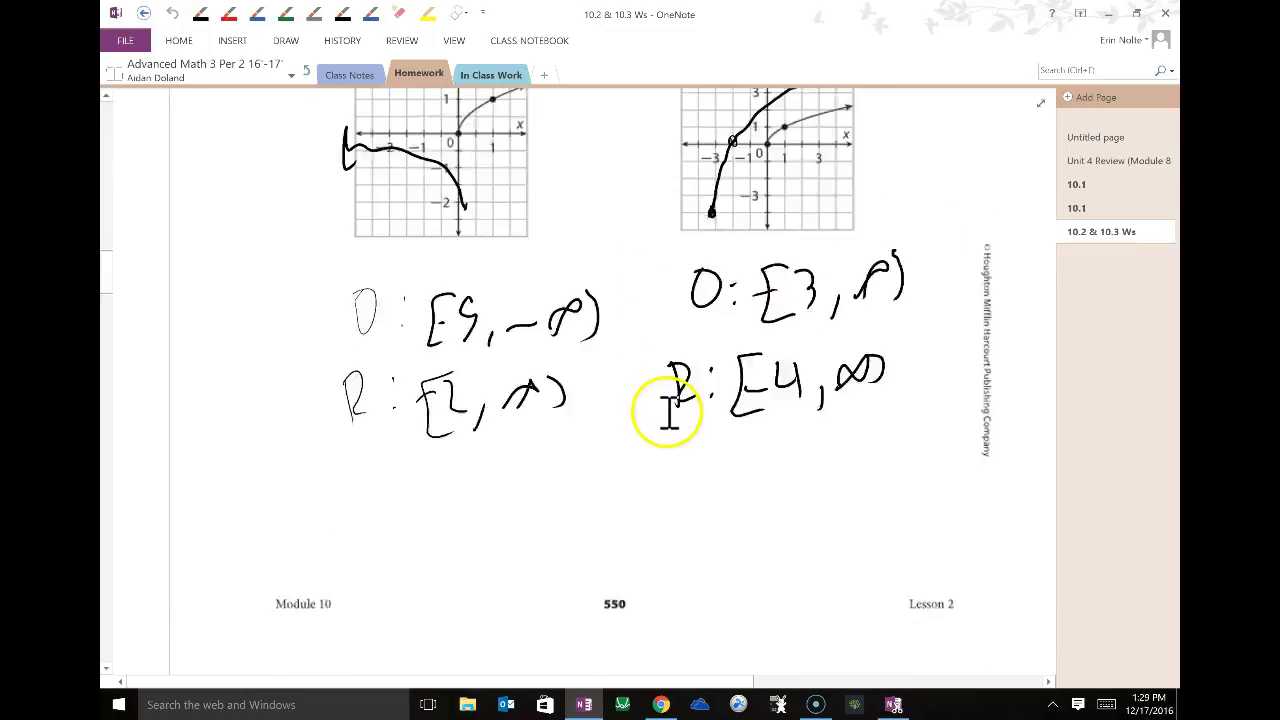
pyautogui.scroll(8, 845, 483)
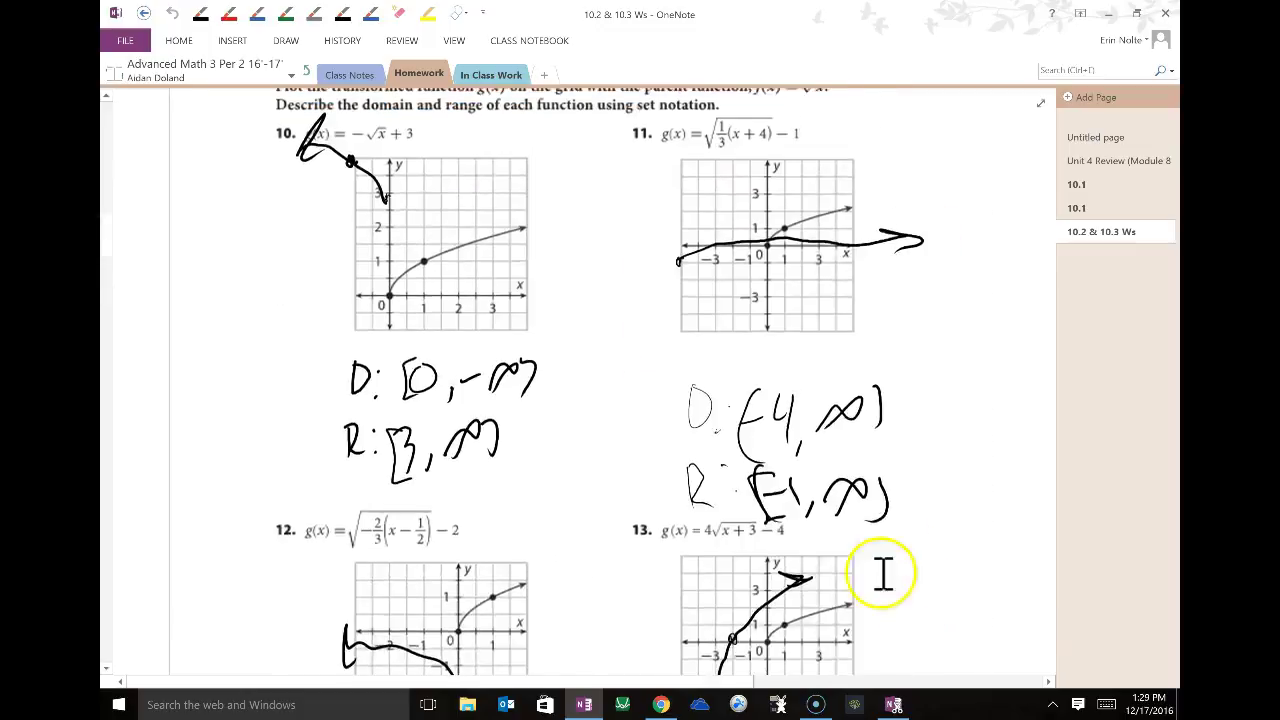
pyautogui.scroll(10, 638, 425)
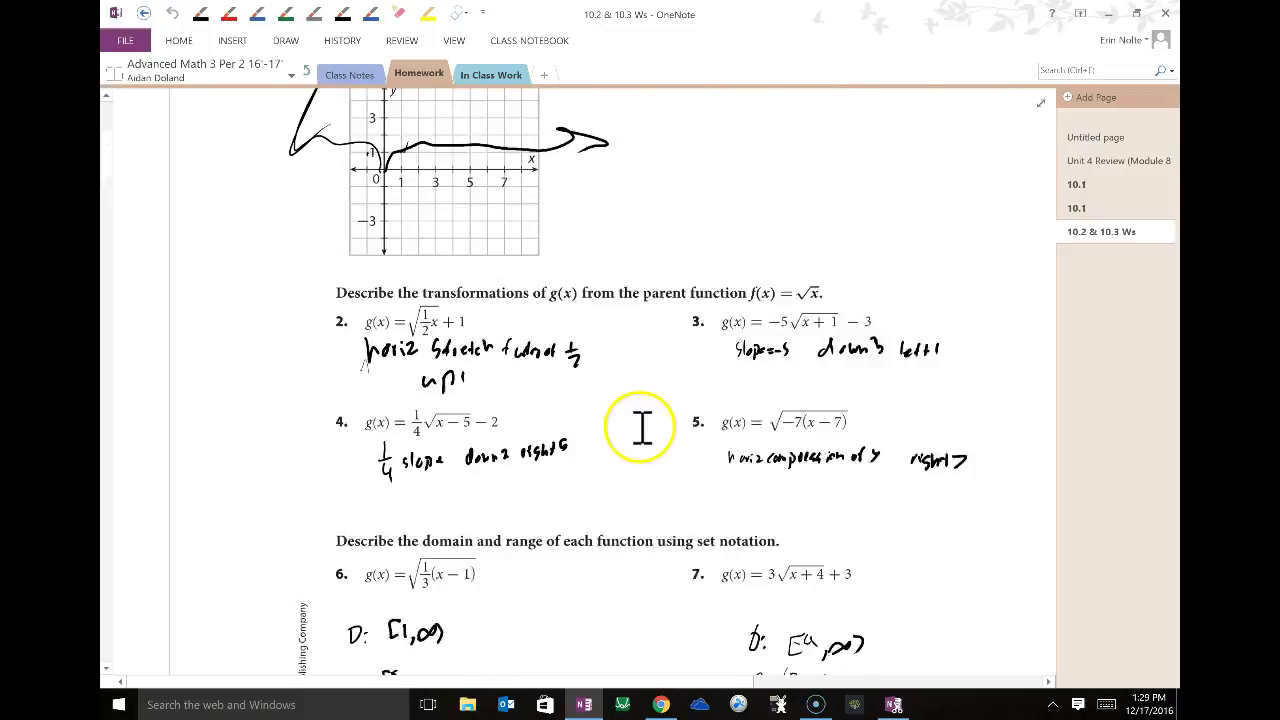
pyautogui.scroll(2, 906, 256)
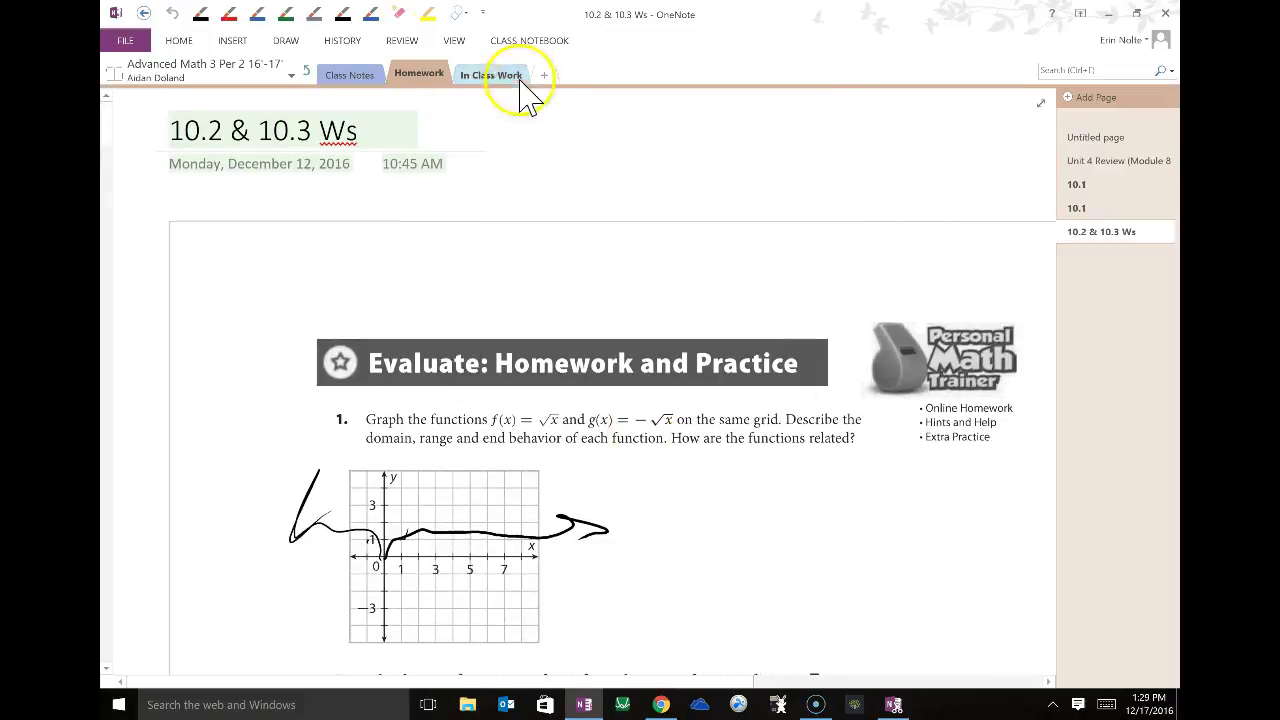
# - Mark up the 10.2 & 10.3 Ws page with the blue pen, crossing out number 1 and circling its graph
pyautogui.click(372, 14)
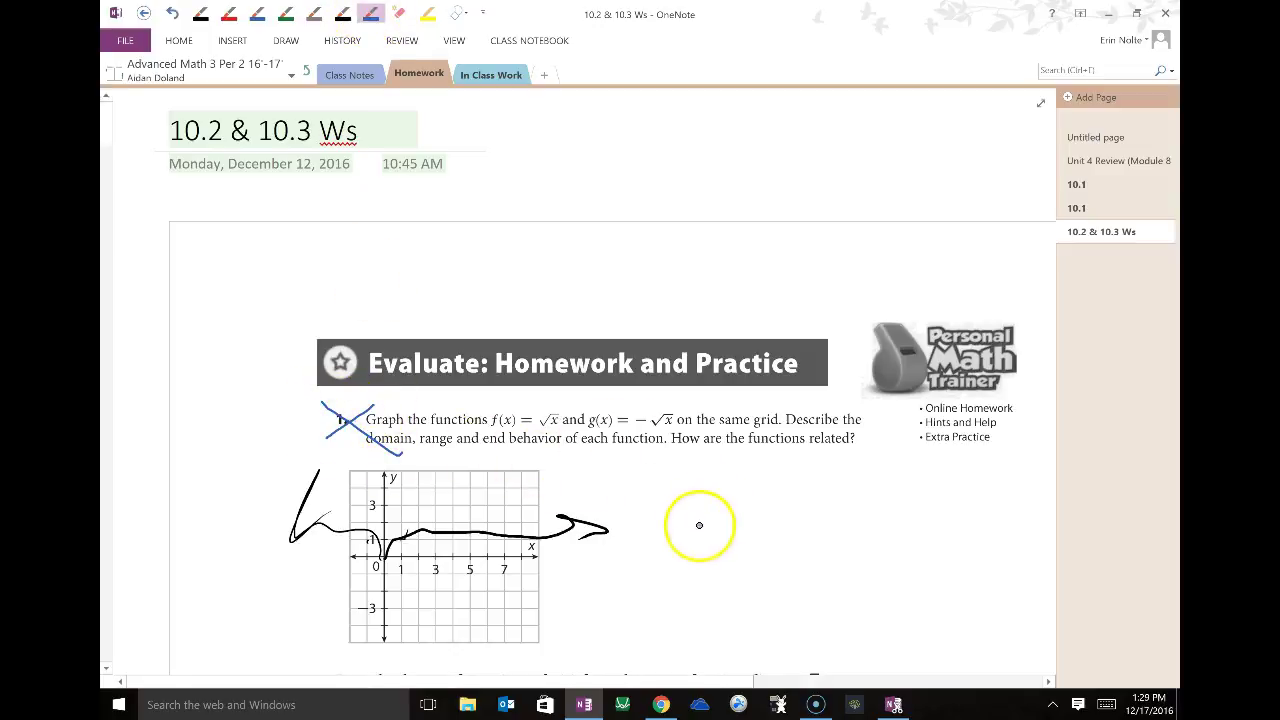
pyautogui.scroll(-6, 699, 525)
pyautogui.scroll(3, 544, 246)
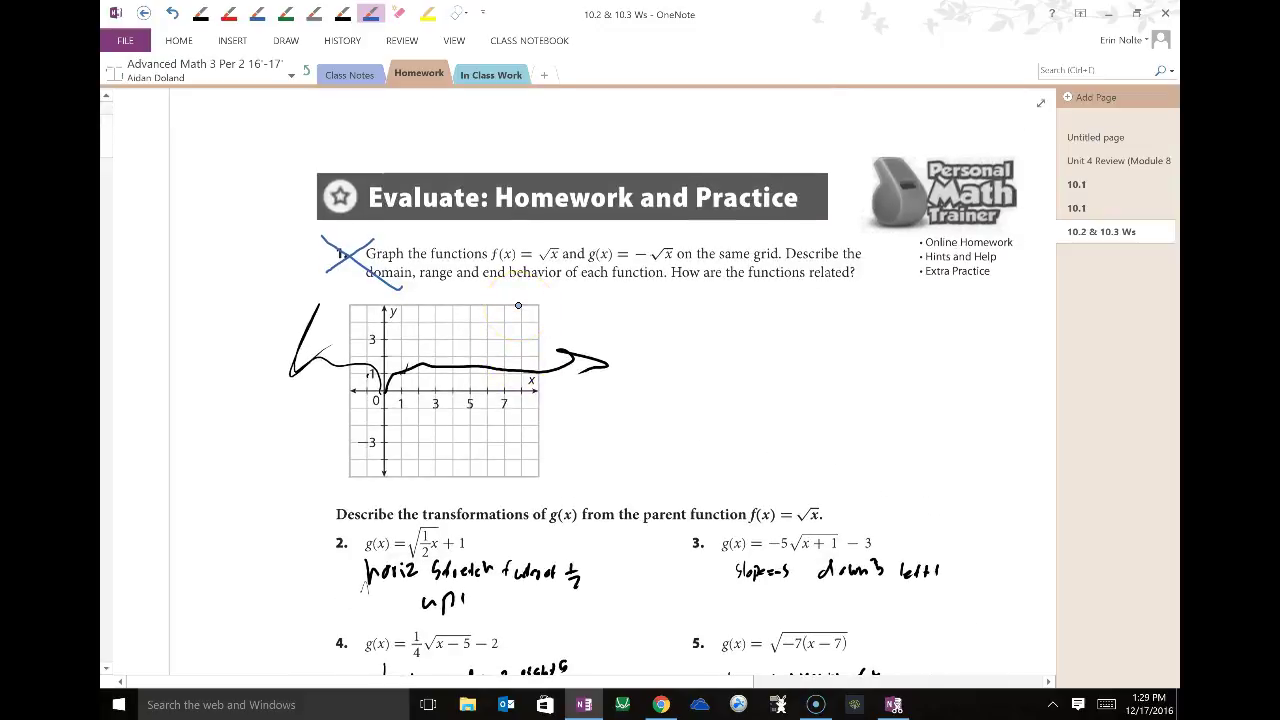
pyautogui.moveTo(339, 318); pyautogui.dragTo(439, 298)
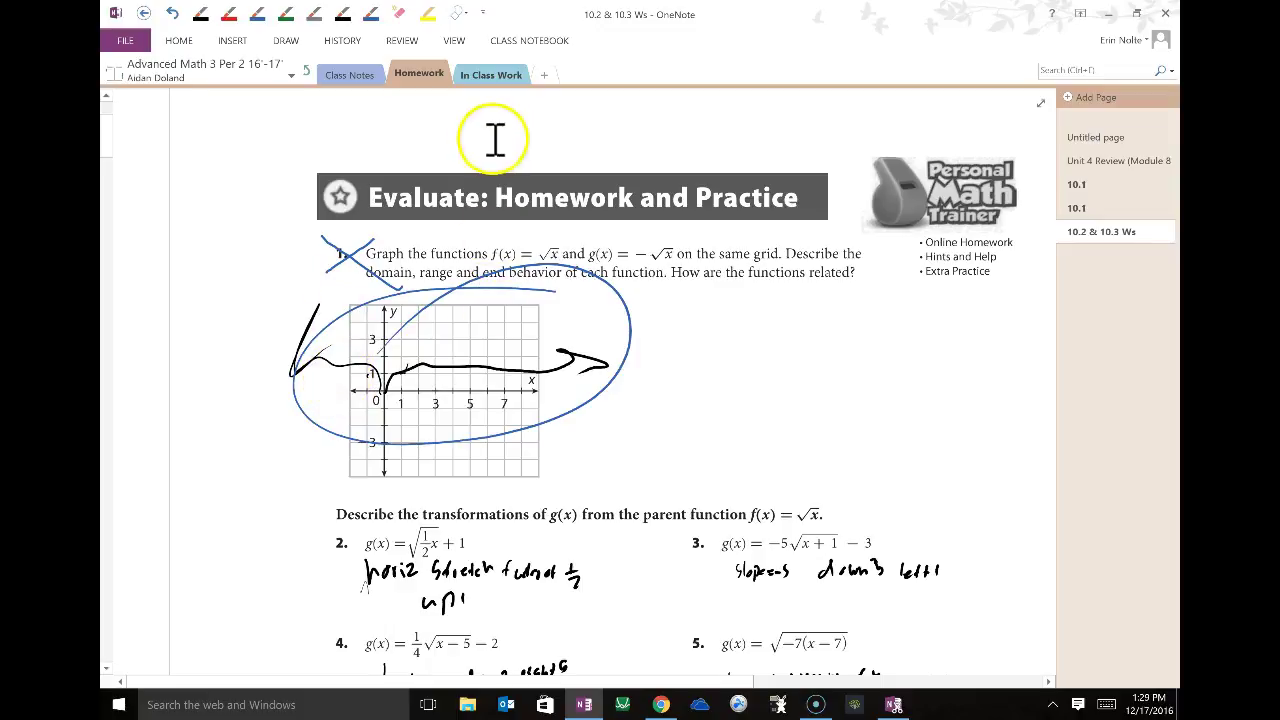
# - View the 8.1, 8.2, 9.1 Review page in the student's In Class Work section, and return to the notebook's top level
pyautogui.click(505, 88)
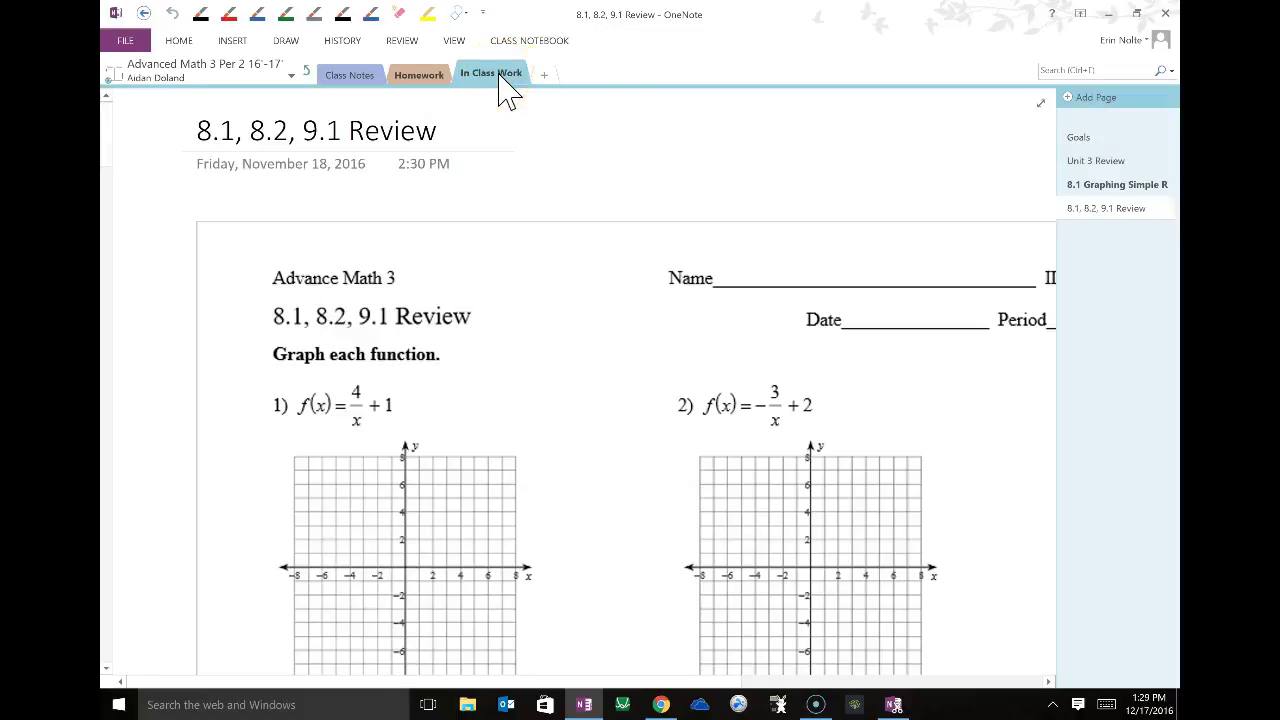
pyautogui.scroll(-1, 790, 234)
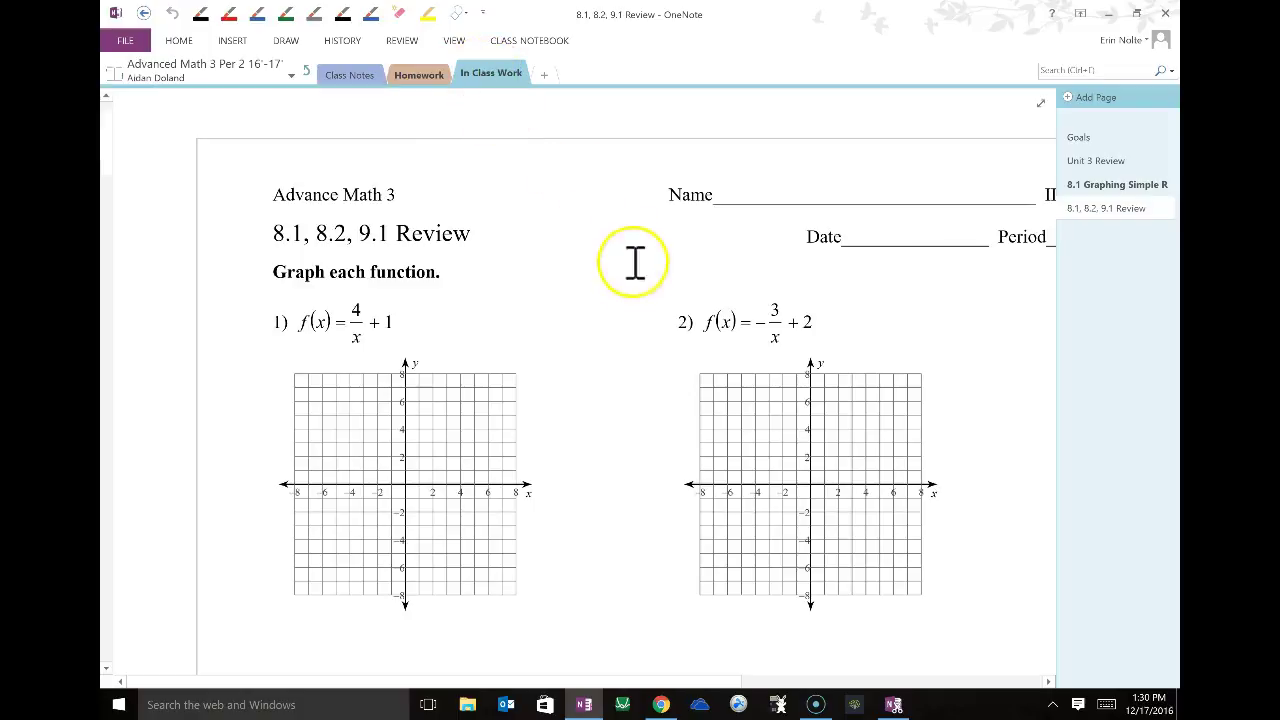
pyautogui.click(307, 71)
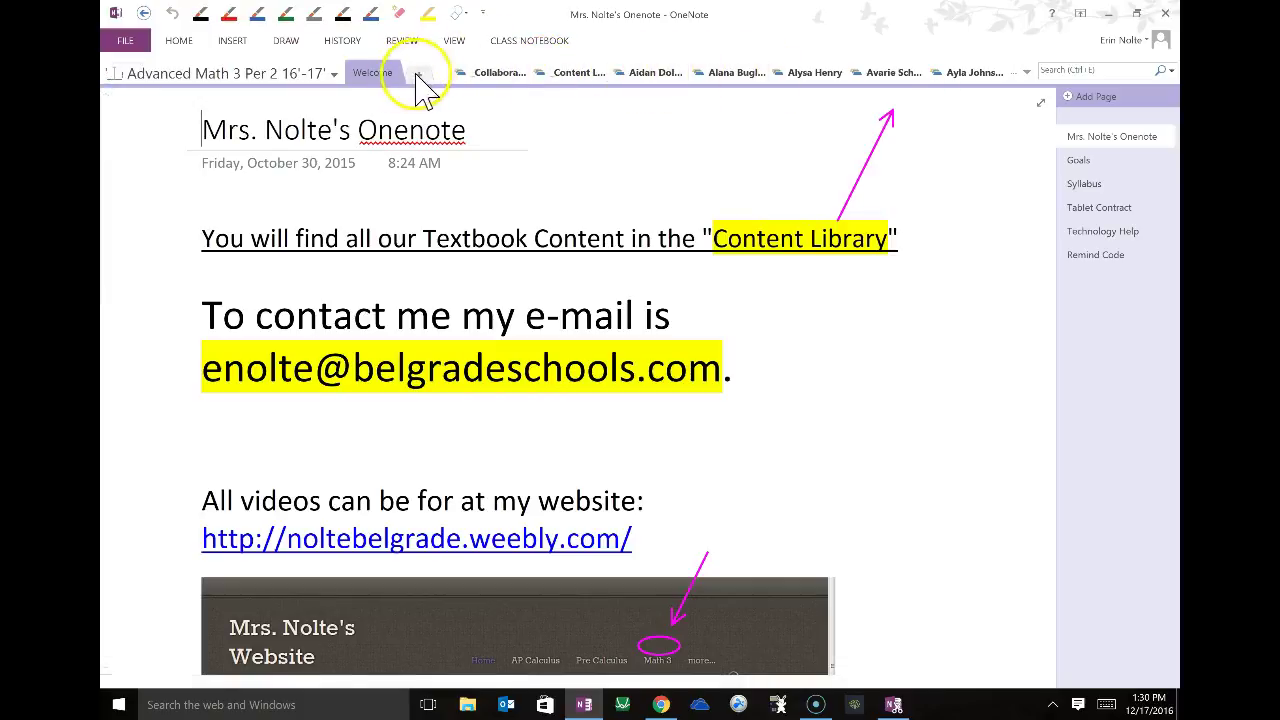
# - Open the 5.4 Ws page of Module 5 in the Content Library
pyautogui.click(566, 74)
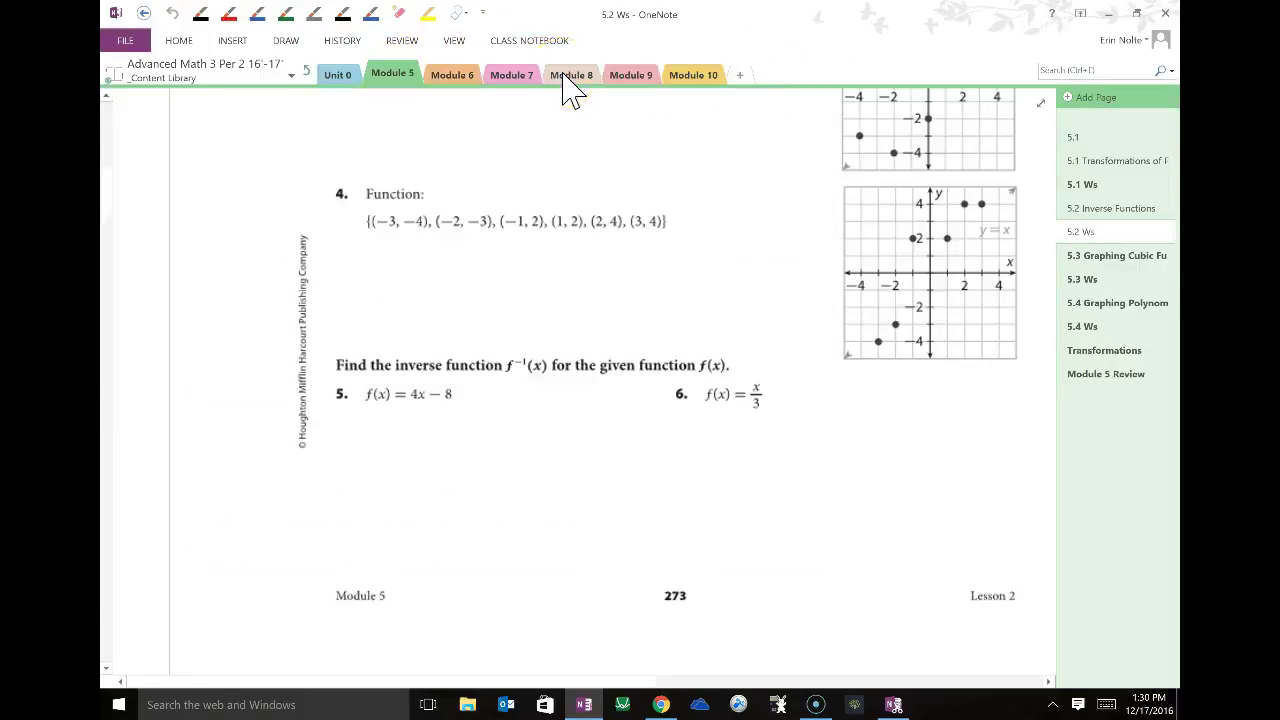
pyautogui.click(1085, 326)
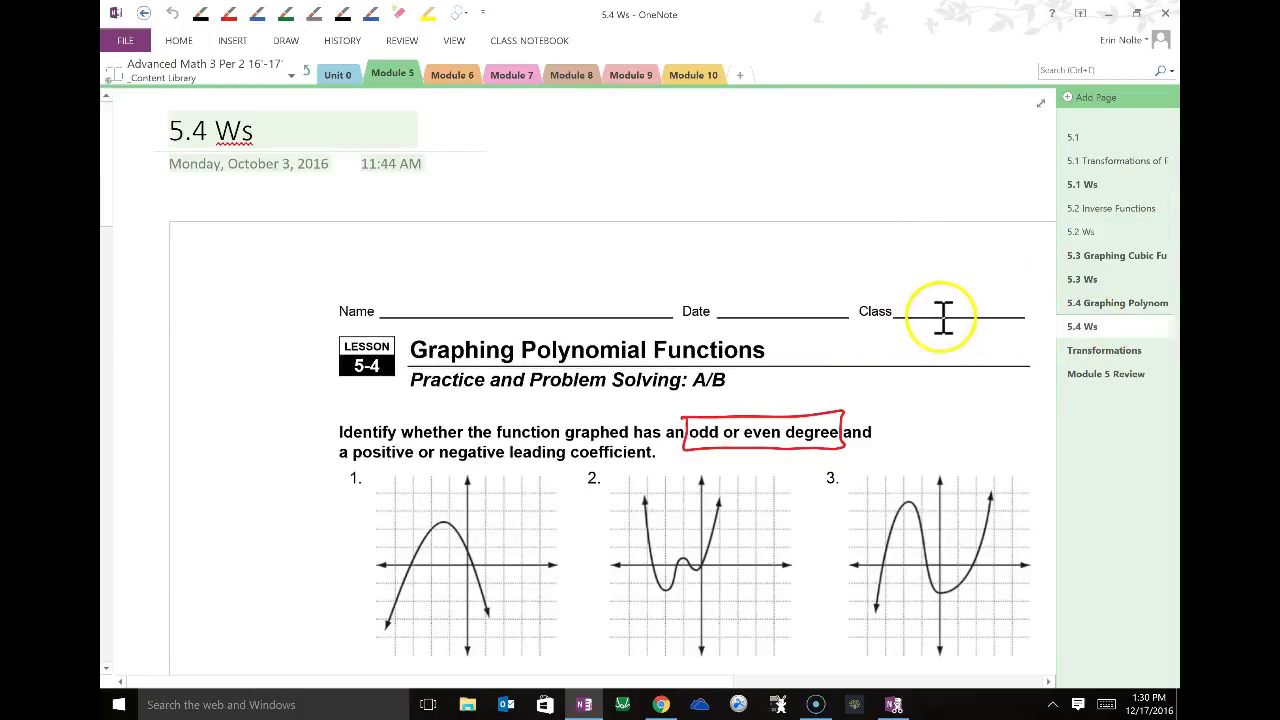
# - Open the 5.1 Ws page of Module 5 in the Content Library and look over its problems
pyautogui.scroll(-3, 958, 316)
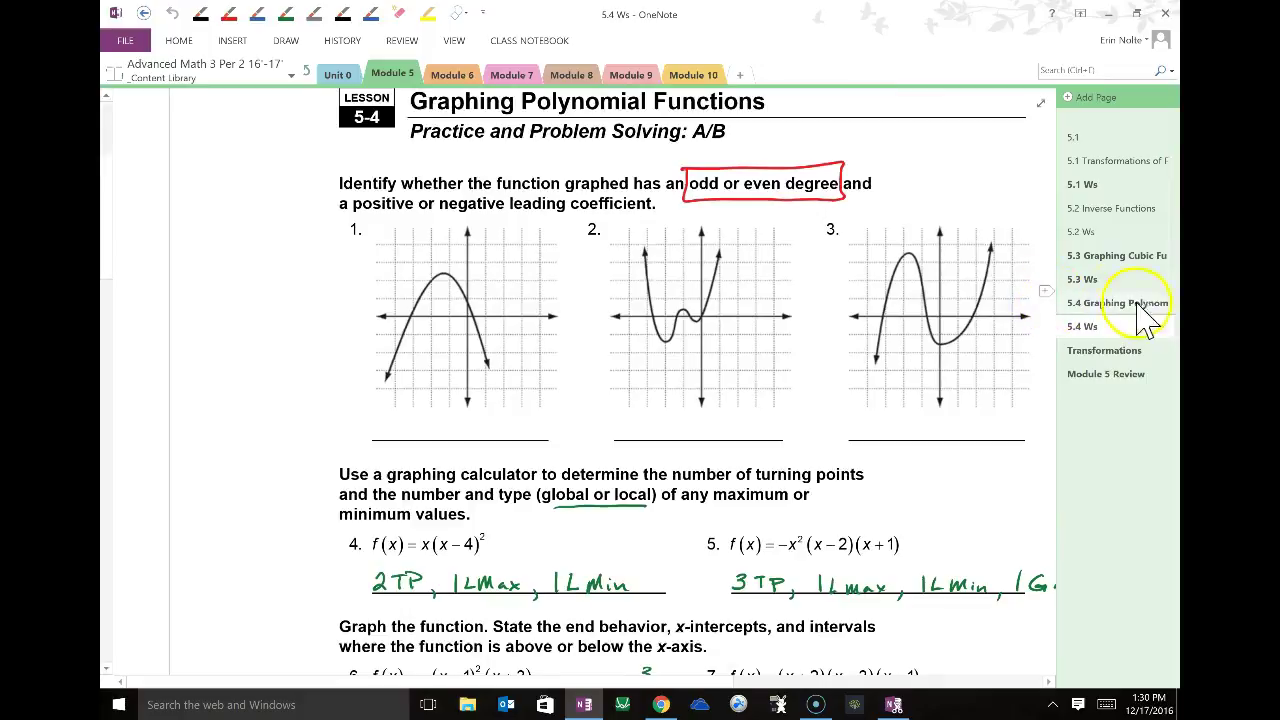
pyautogui.click(1108, 190)
pyautogui.scroll(-2, 895, 420)
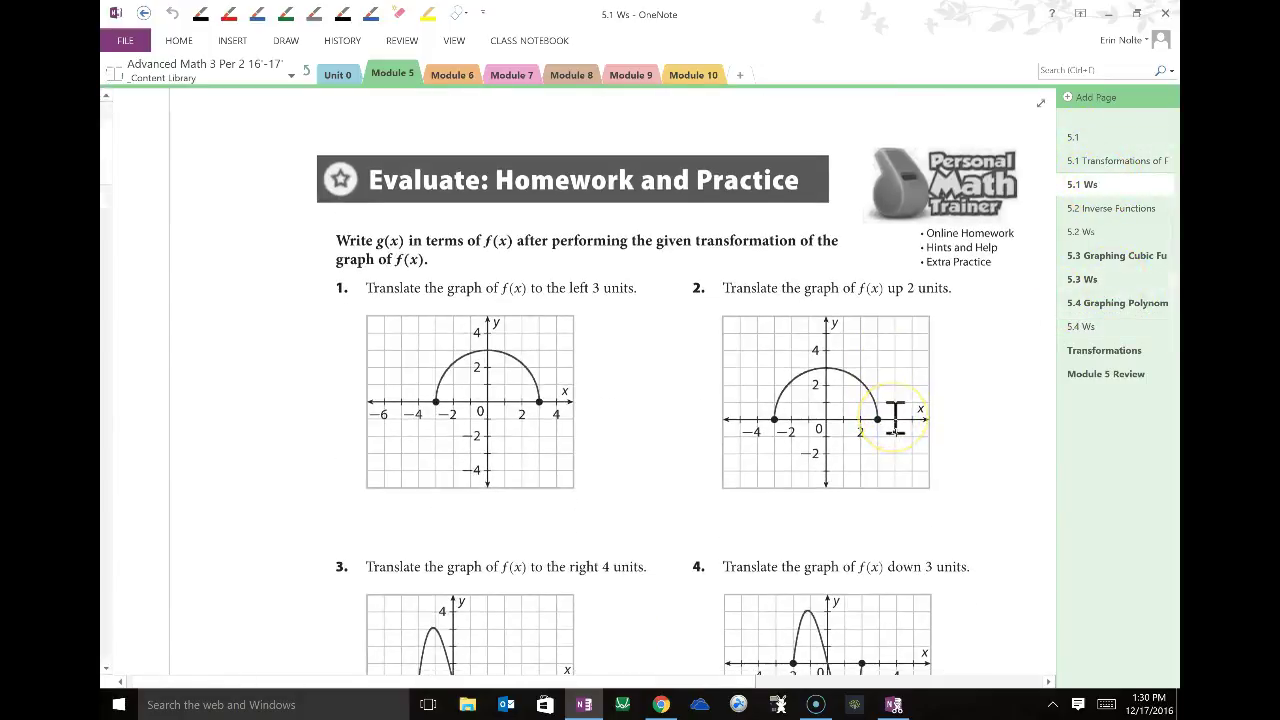
pyautogui.scroll(2, 895, 418)
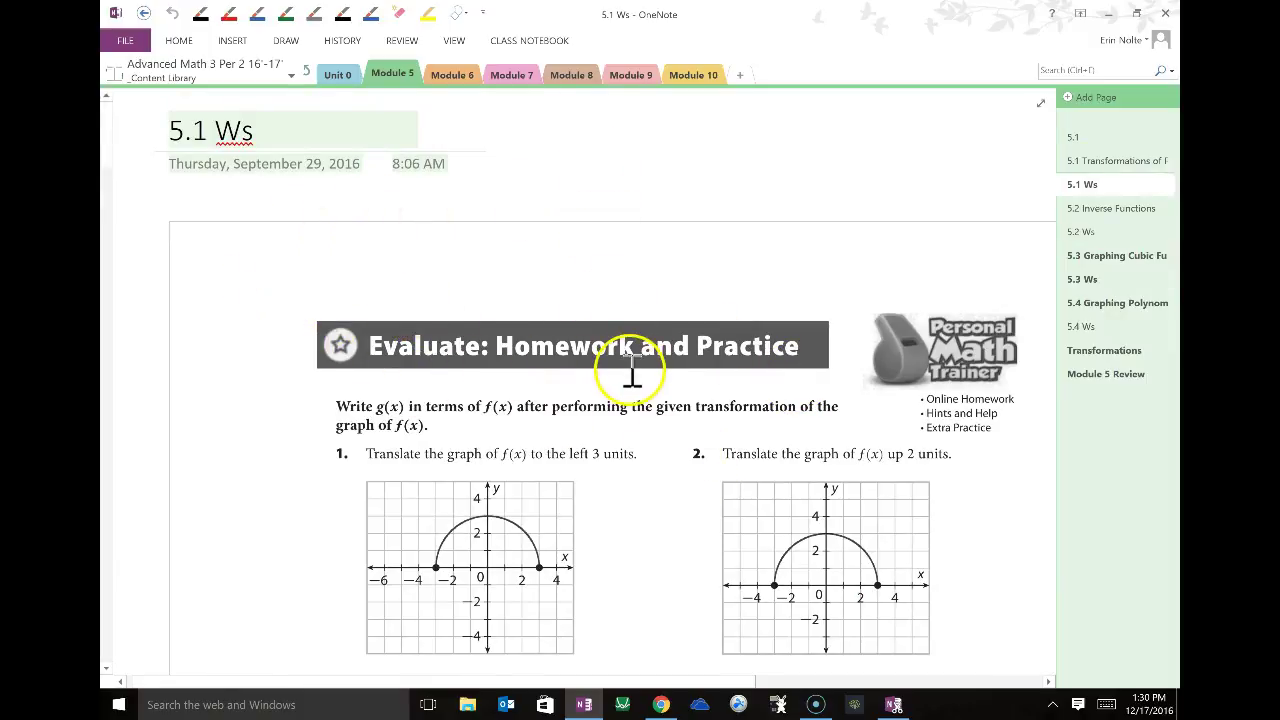
pyautogui.scroll(-2, 632, 372)
pyautogui.scroll(2, 640, 393)
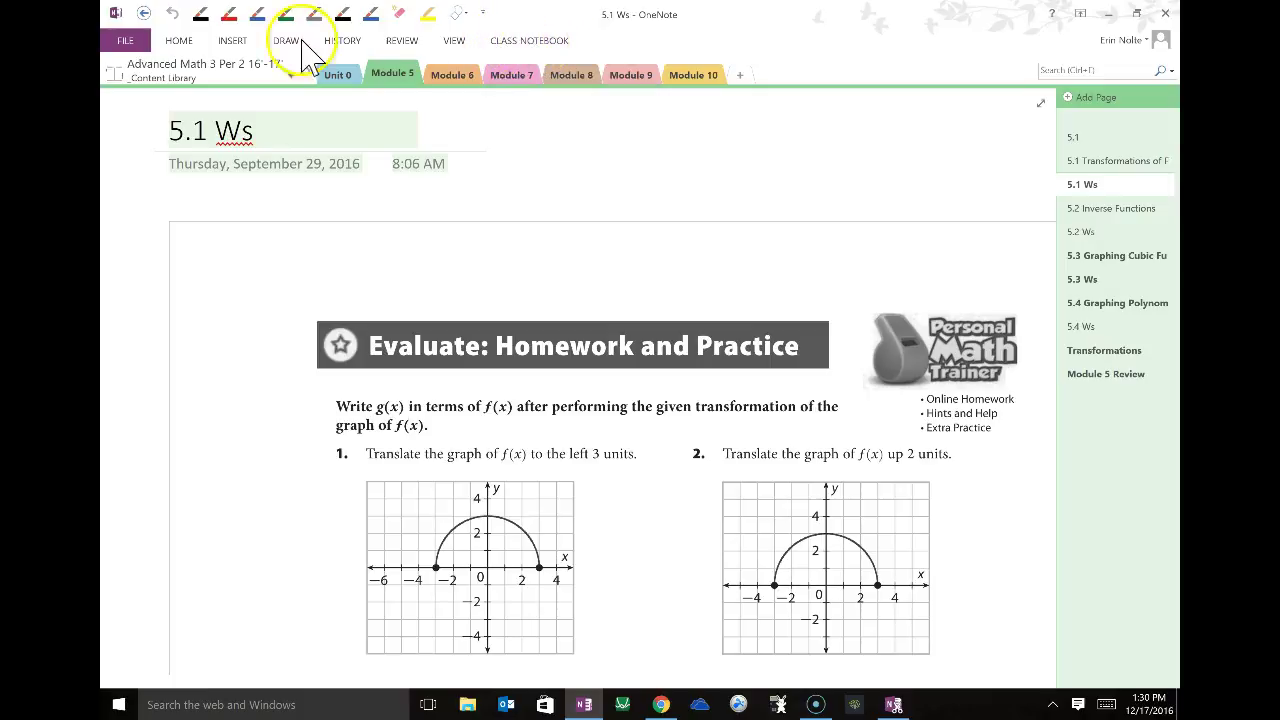
# - Distribute the 5.1 Ws page to the students' Homework sections
pyautogui.click(514, 44)
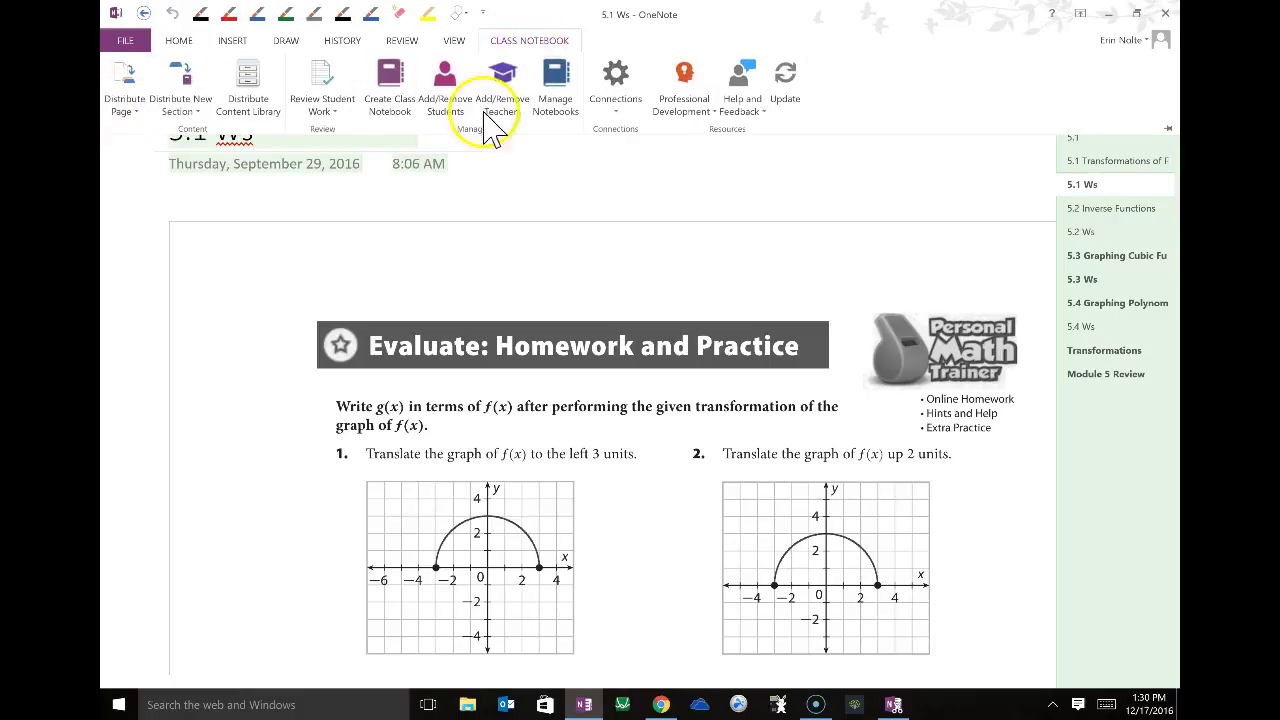
pyautogui.click(136, 114)
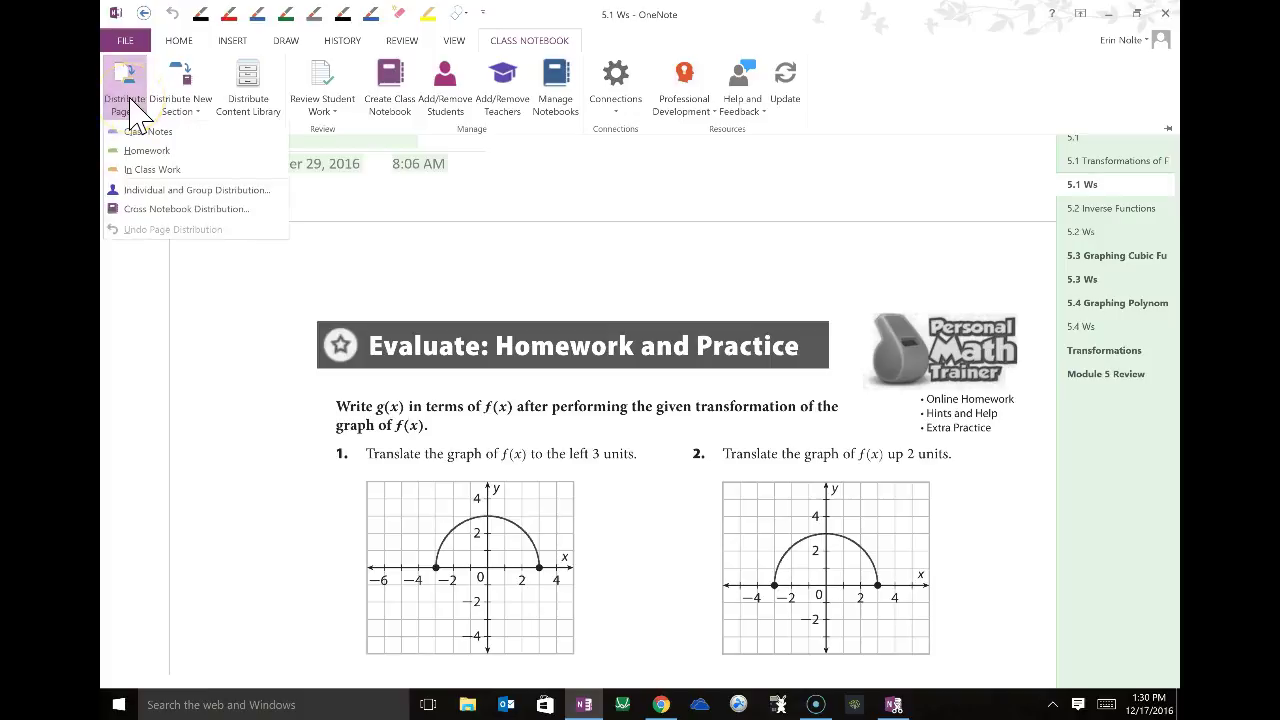
pyautogui.click(141, 156)
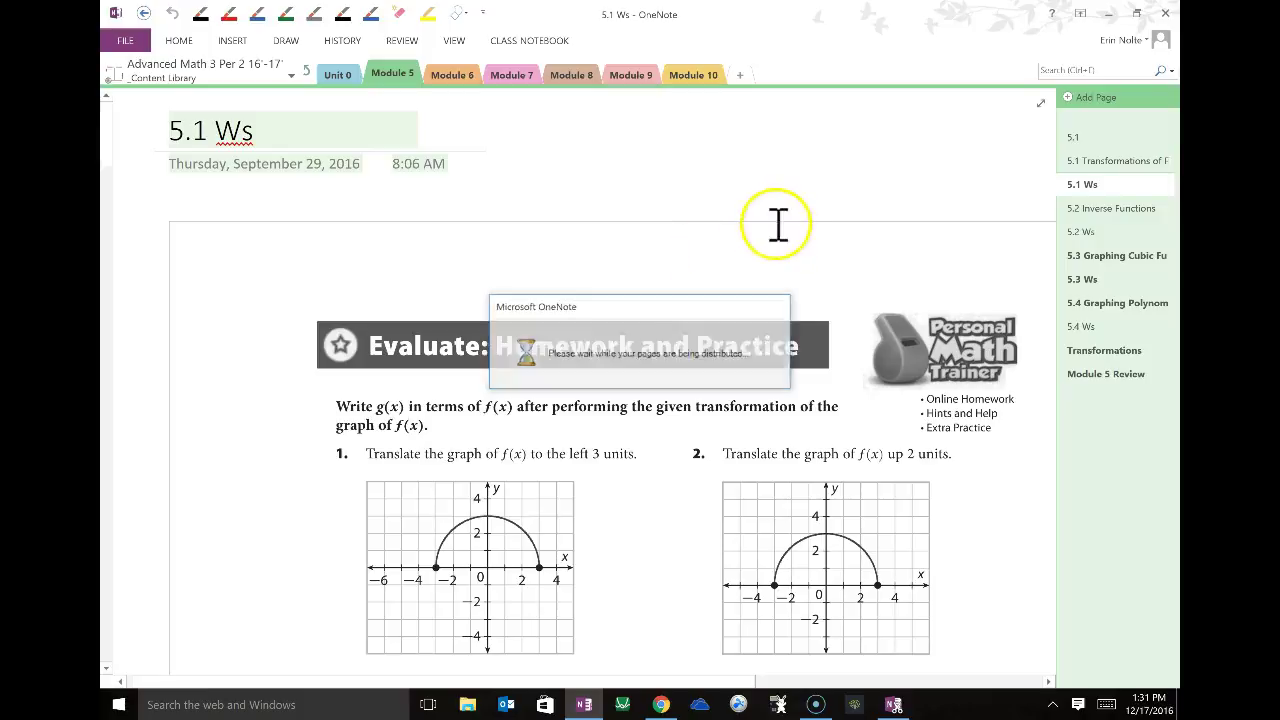
# - Start reviewing student work for the Homework section and open the first listed student's copy of 5.1 Ws
pyautogui.click(548, 45)
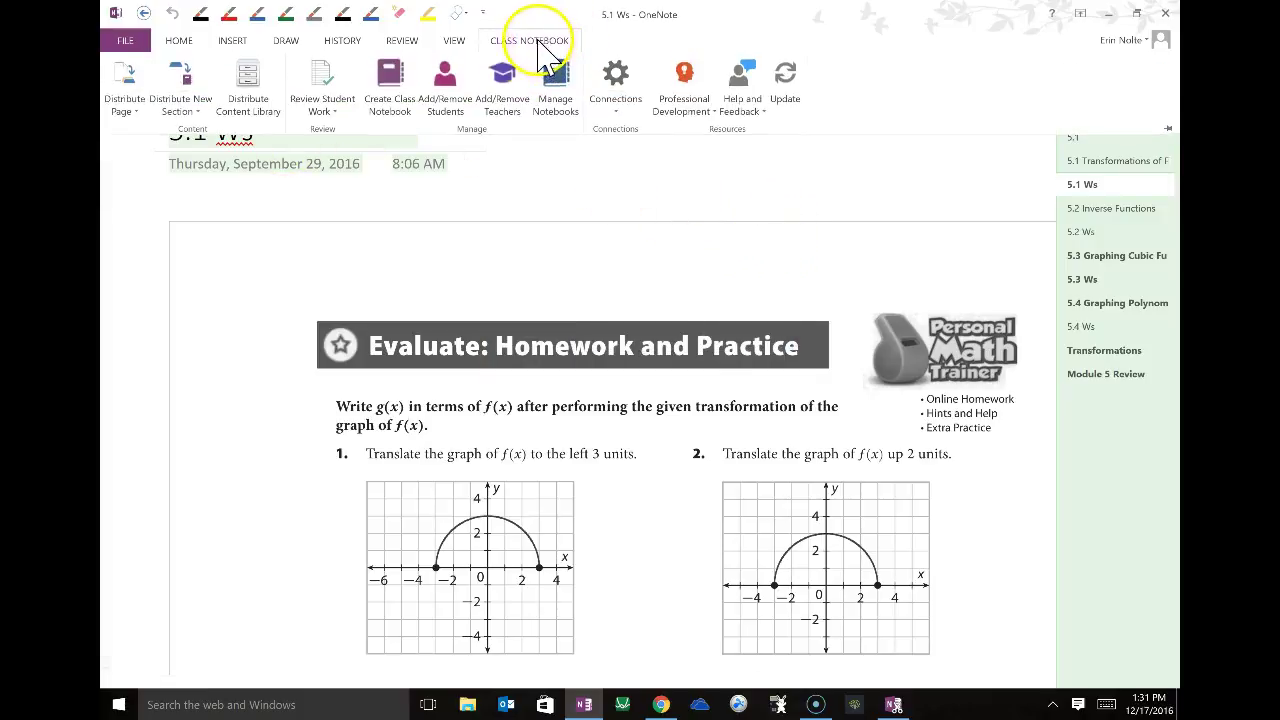
pyautogui.click(327, 100)
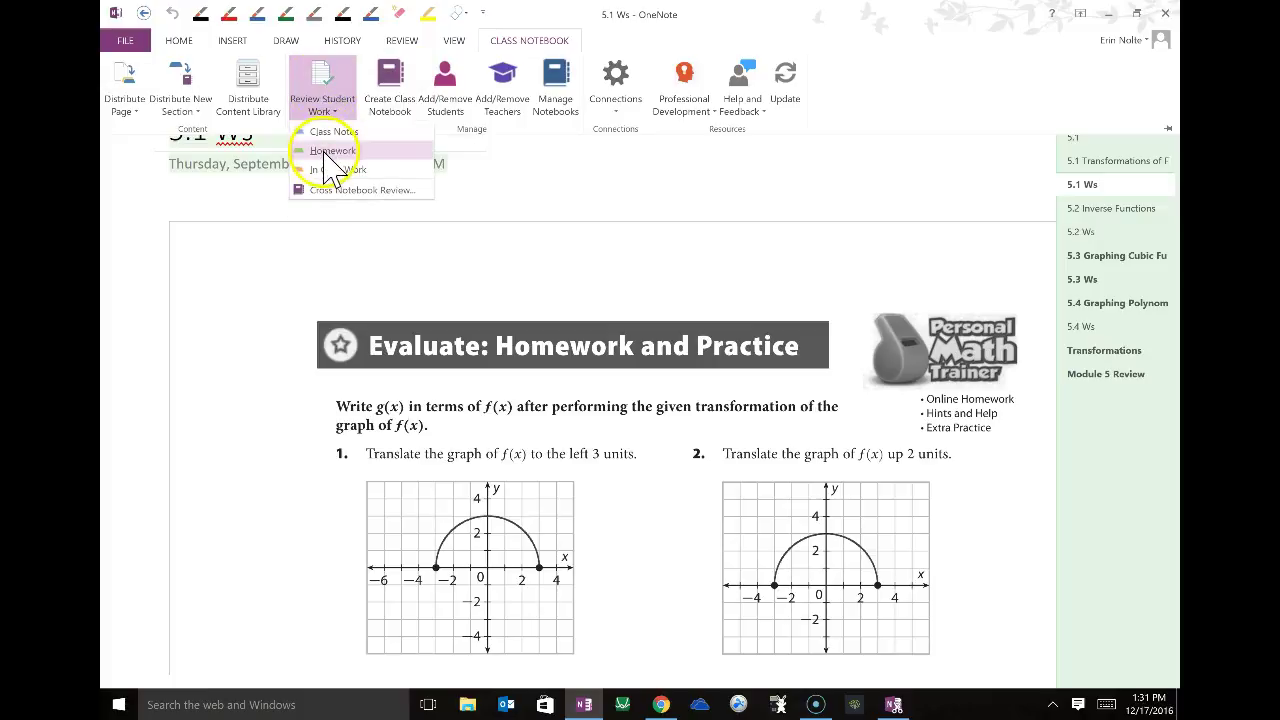
pyautogui.click(332, 150)
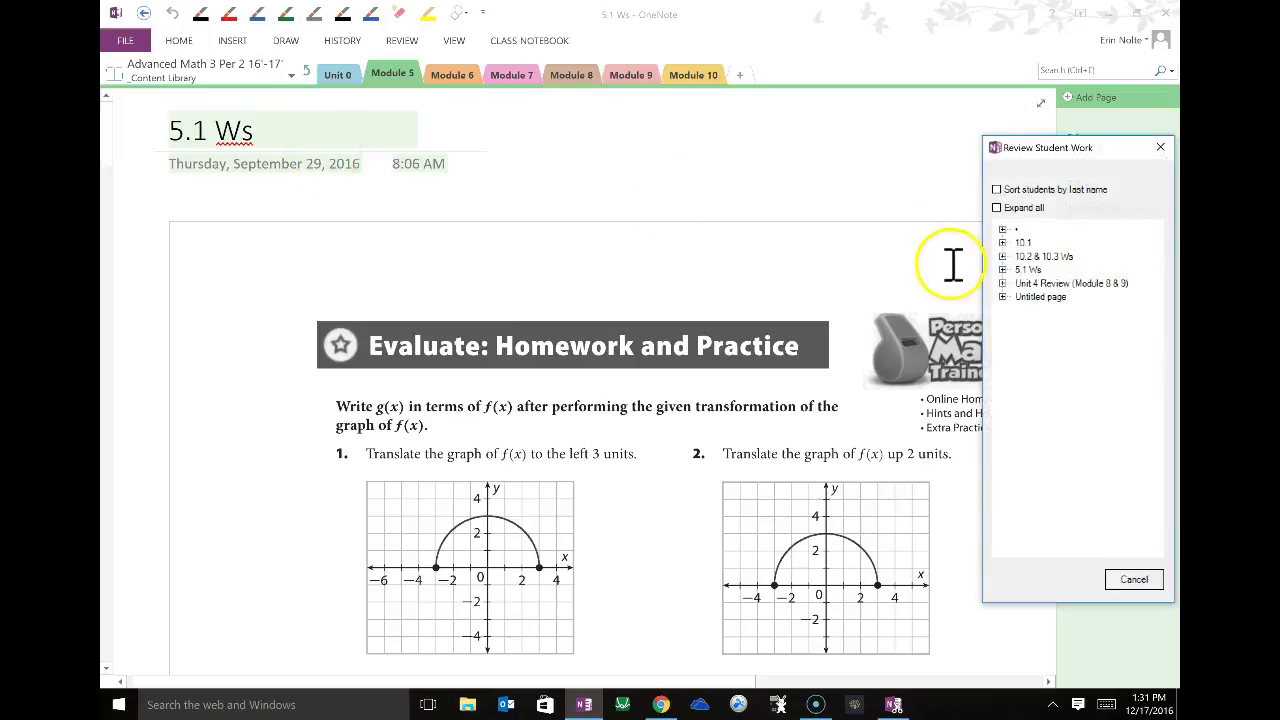
pyautogui.click(1002, 270)
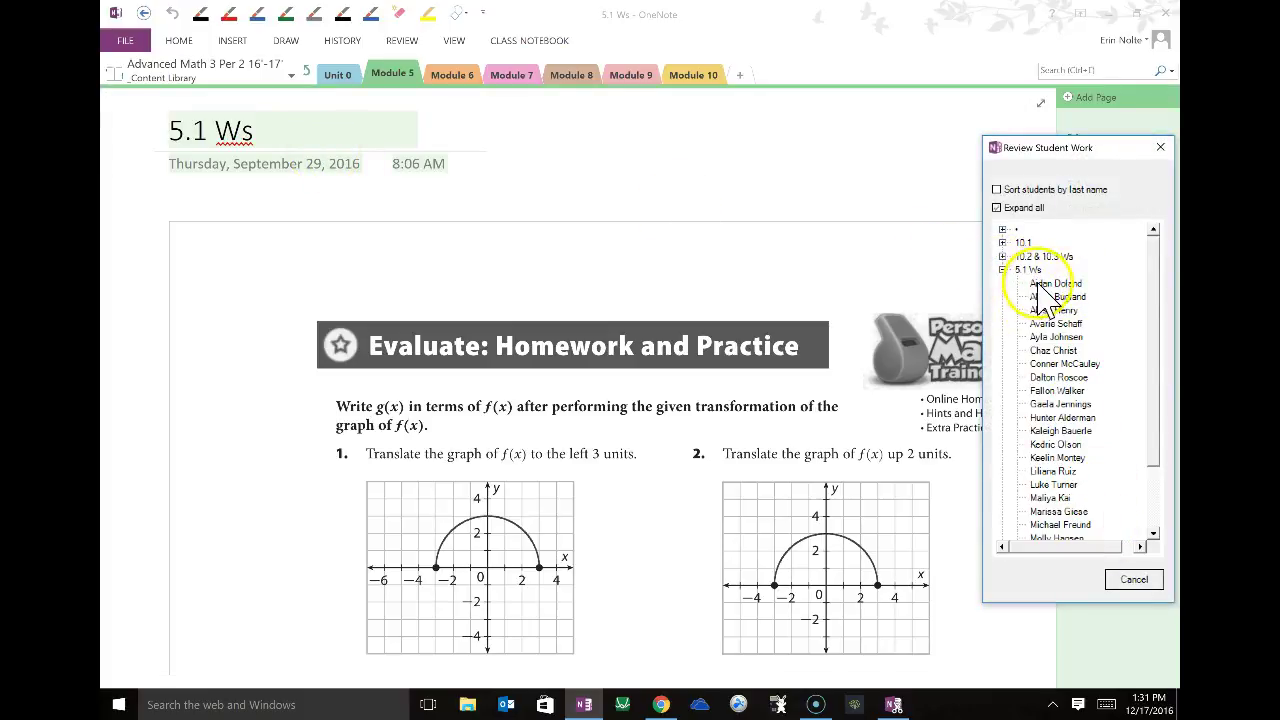
pyautogui.click(1040, 284)
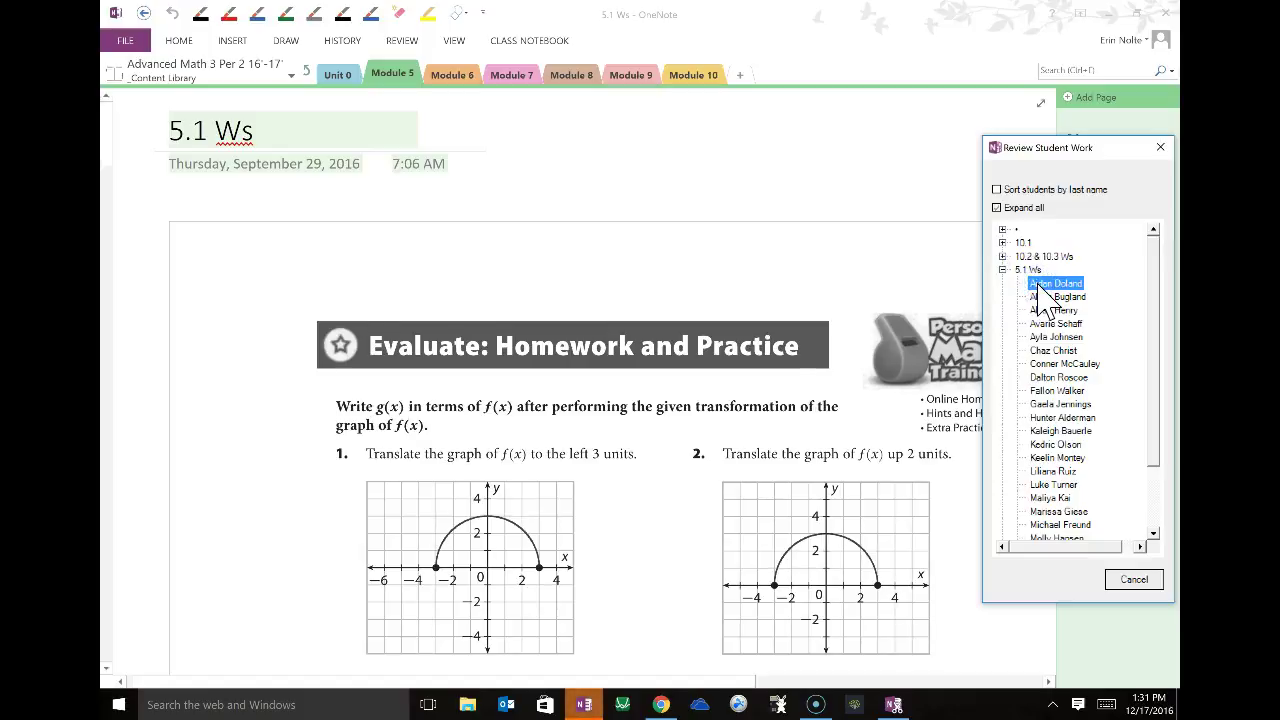
# - Examine the answers on the first student's 5.1 Ws page, and on the second and fourth listed students' copies
pyautogui.scroll(-10, 775, 360)
pyautogui.scroll(-10, 773, 362)
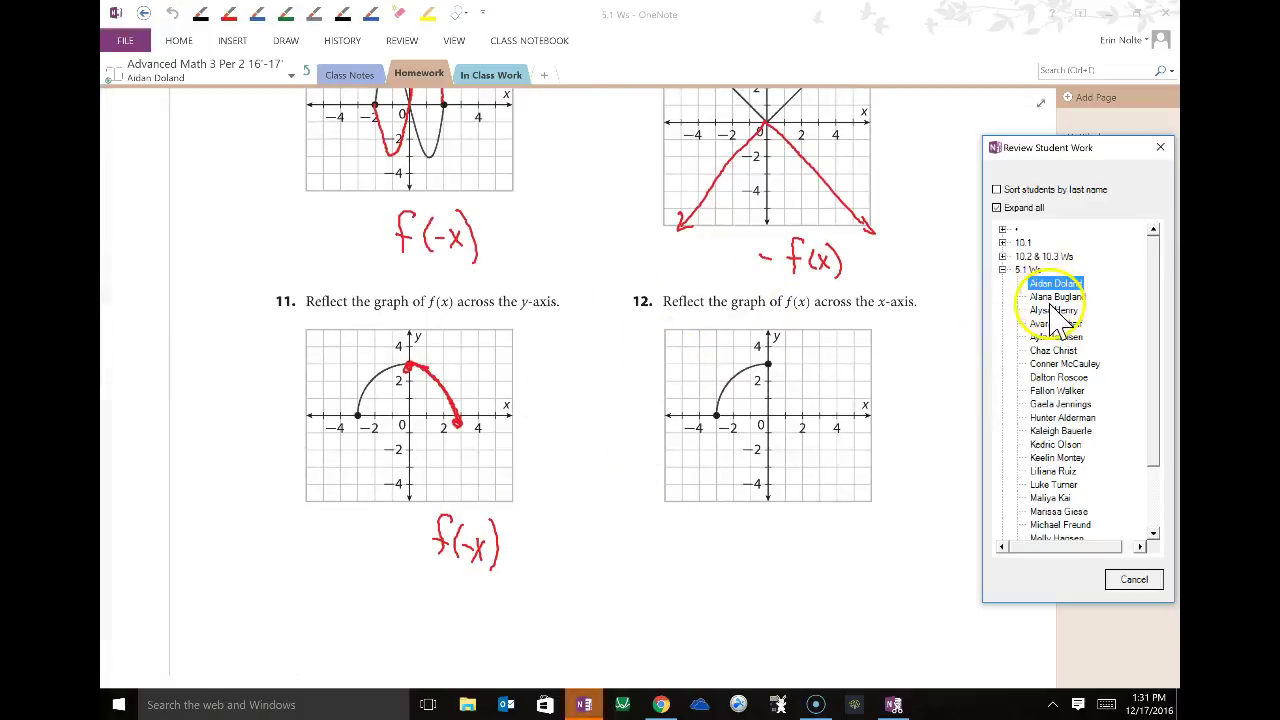
pyautogui.scroll(-12, 857, 349)
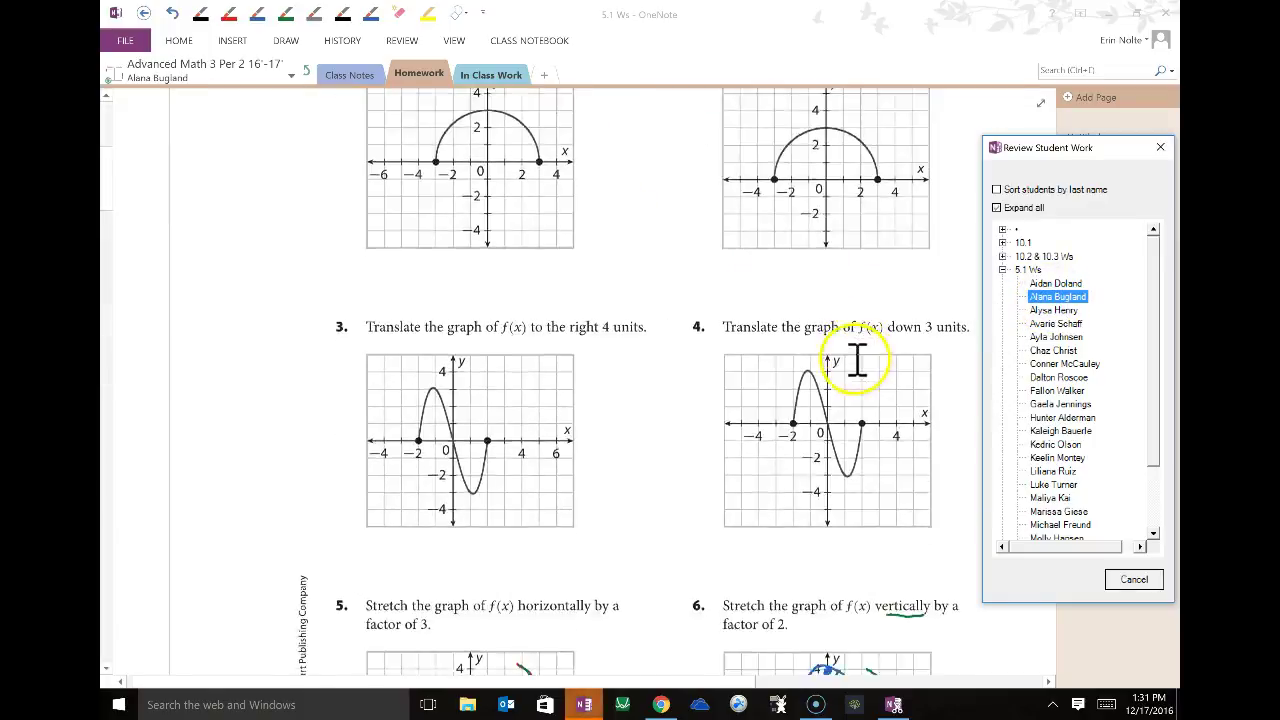
pyautogui.scroll(-10, 845, 365)
pyautogui.click(1056, 323)
pyautogui.scroll(-10, 731, 337)
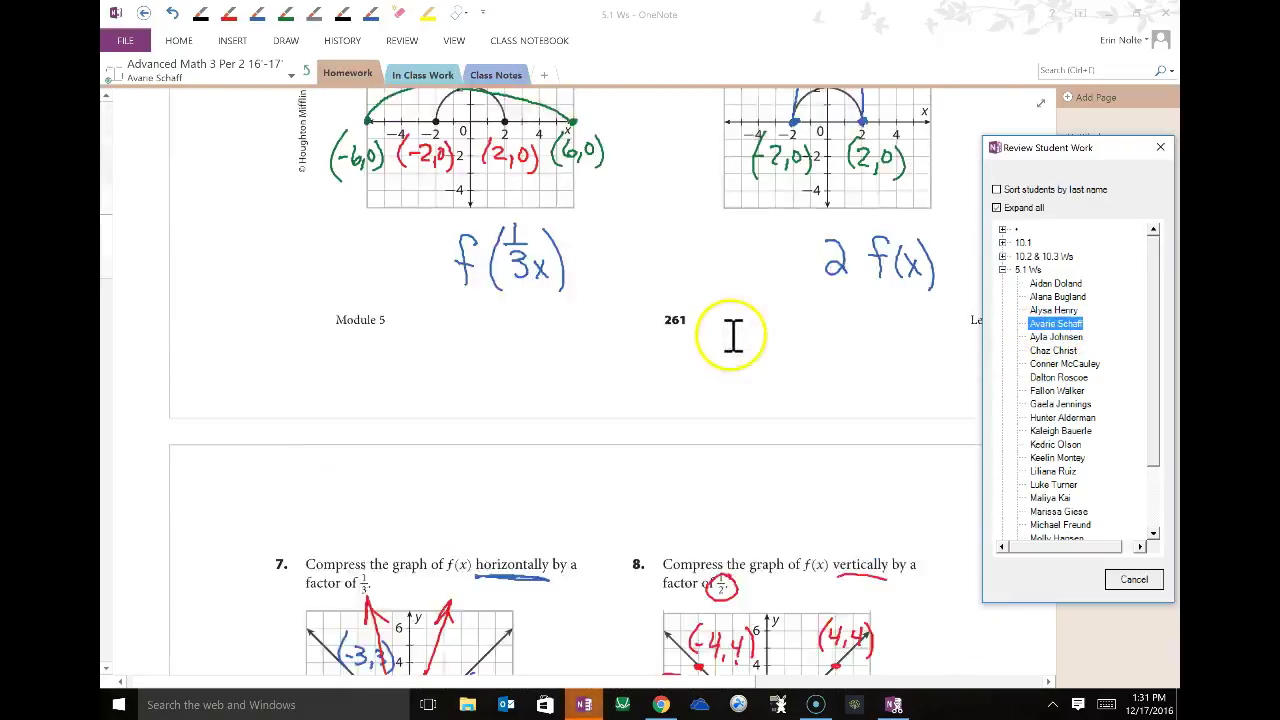
pyautogui.scroll(12, 742, 340)
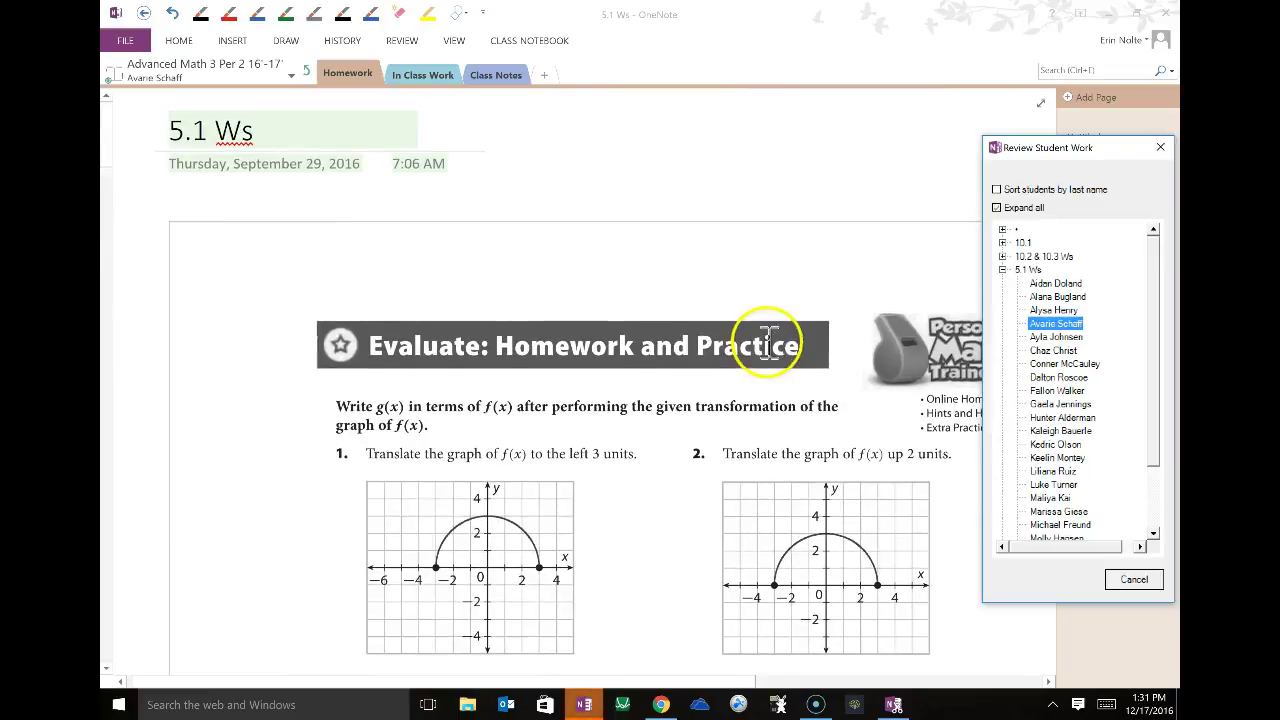
# - Close the student work review and return to the Welcome page at the notebook's top level
pyautogui.click(1160, 147)
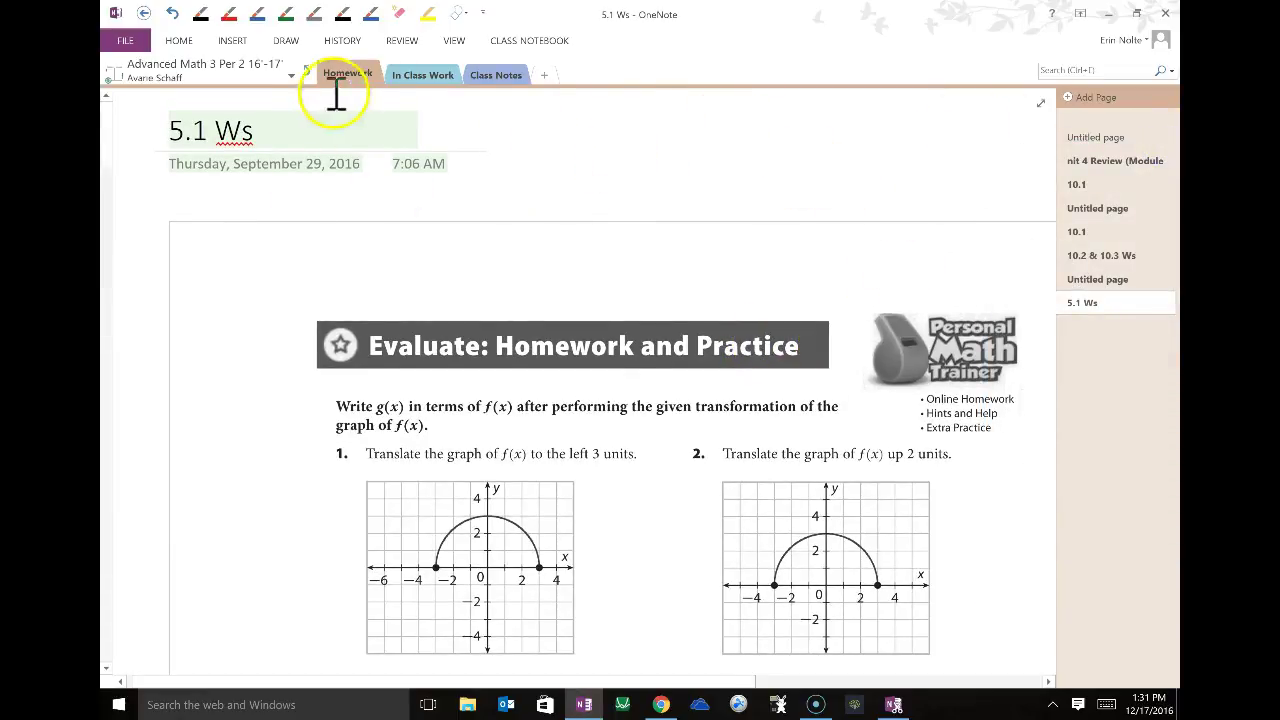
pyautogui.click(307, 72)
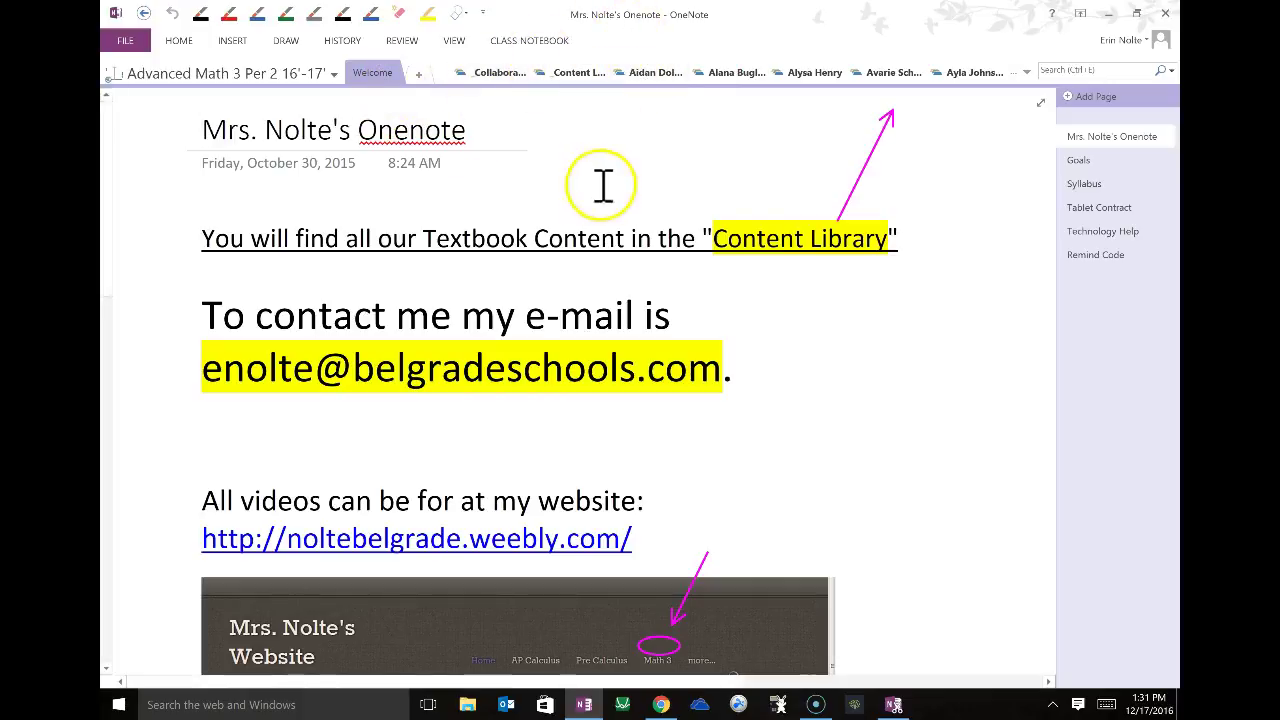
pyautogui.scroll(-3, 876, 432)
pyautogui.scroll(3, 857, 414)
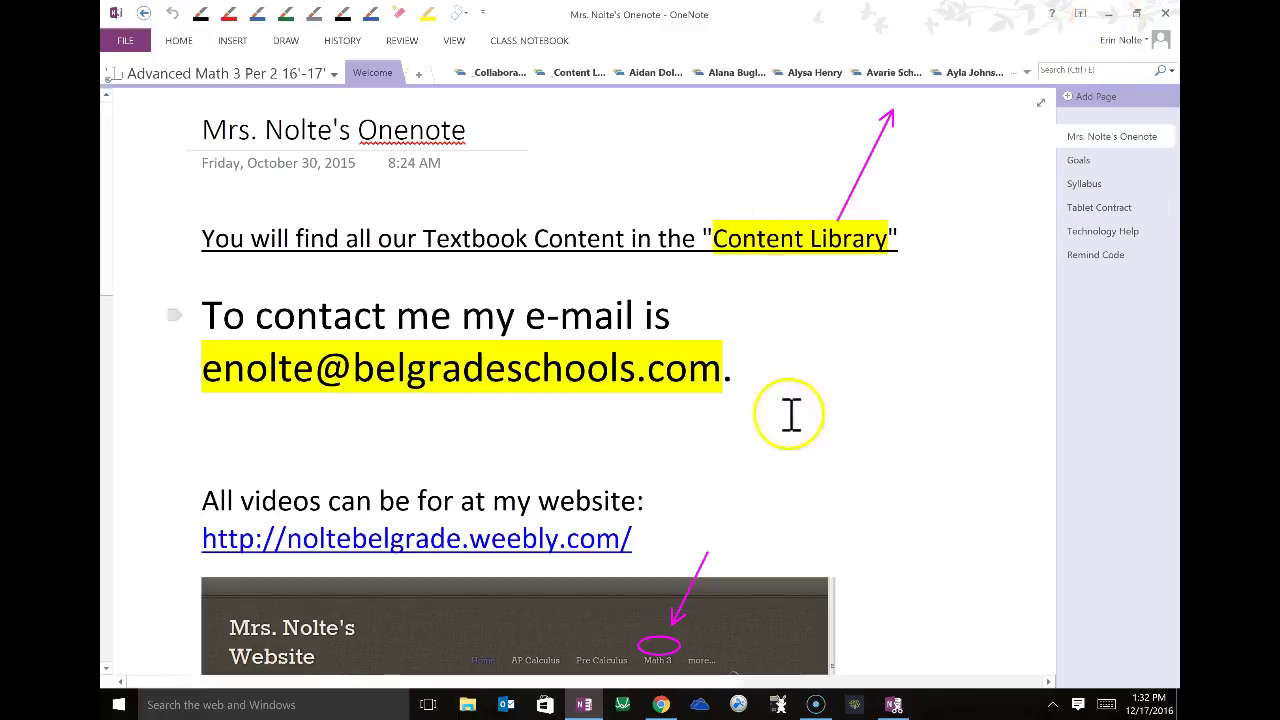
# - Compare the Advance Math 3 Notebook in Chrome with the desktop OneNote class notebook, ending in Chrome
pyautogui.click(662, 705)
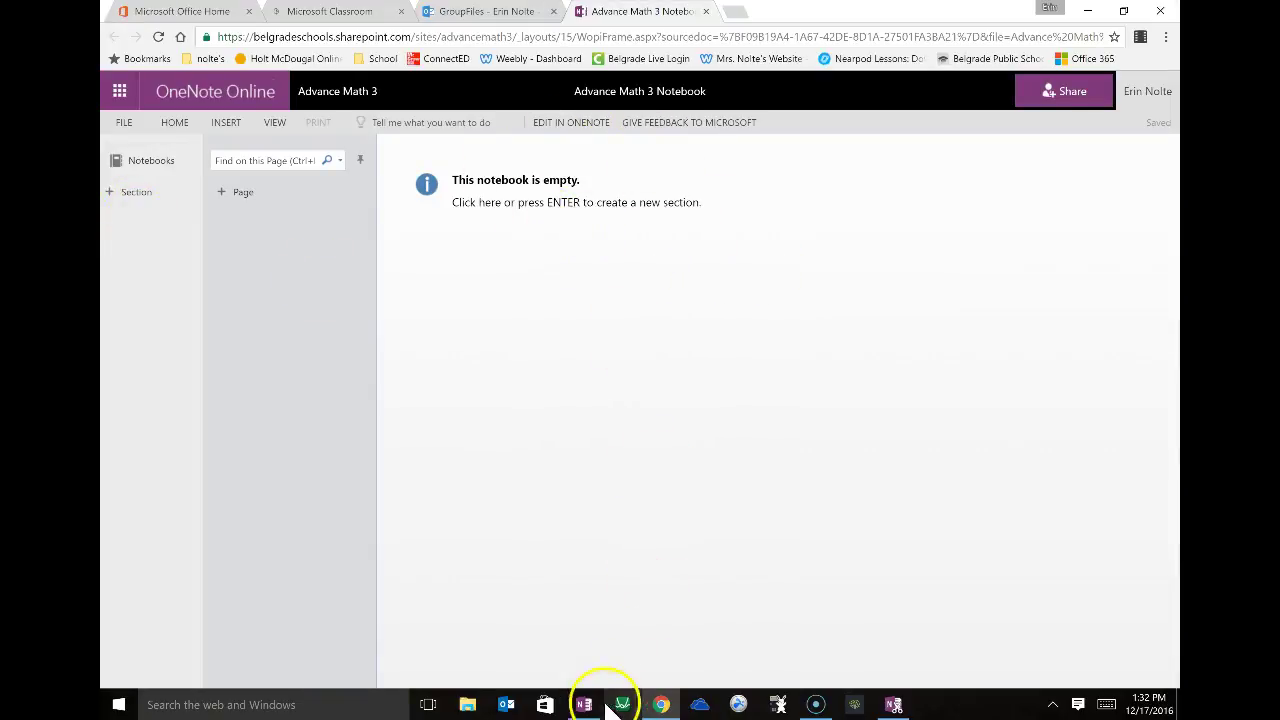
pyautogui.moveTo(587, 710)
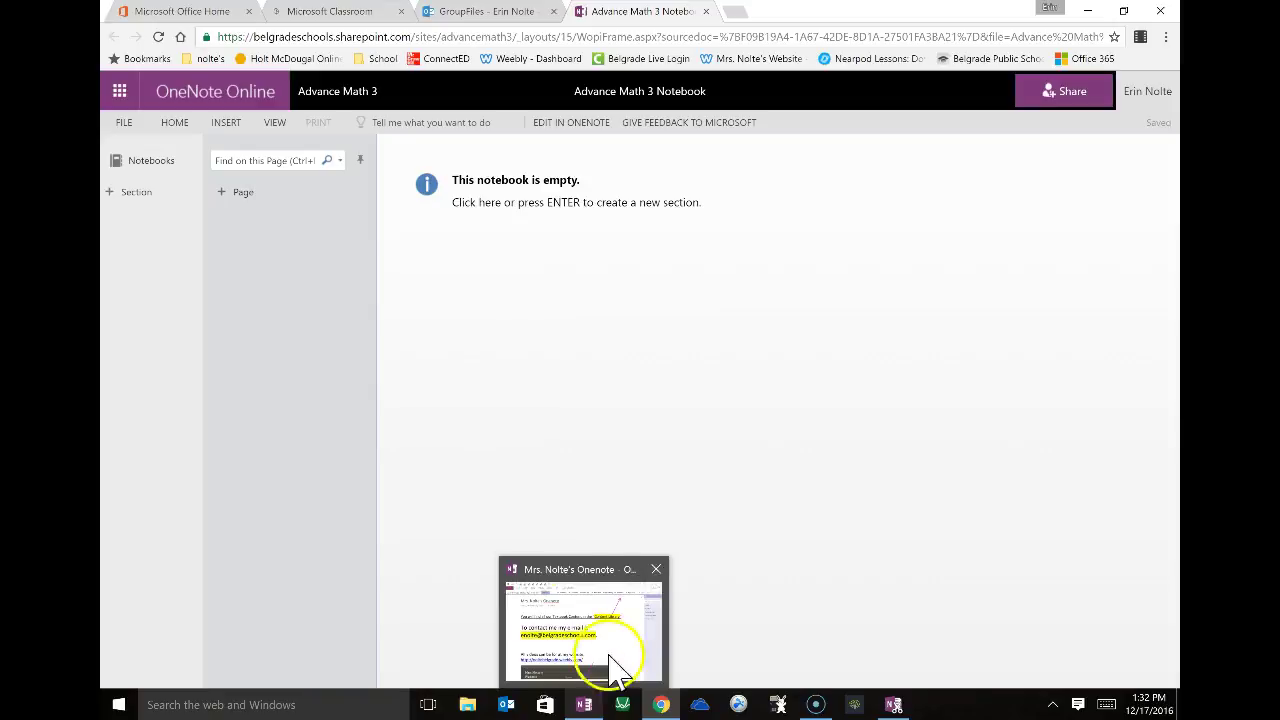
pyautogui.click(595, 700)
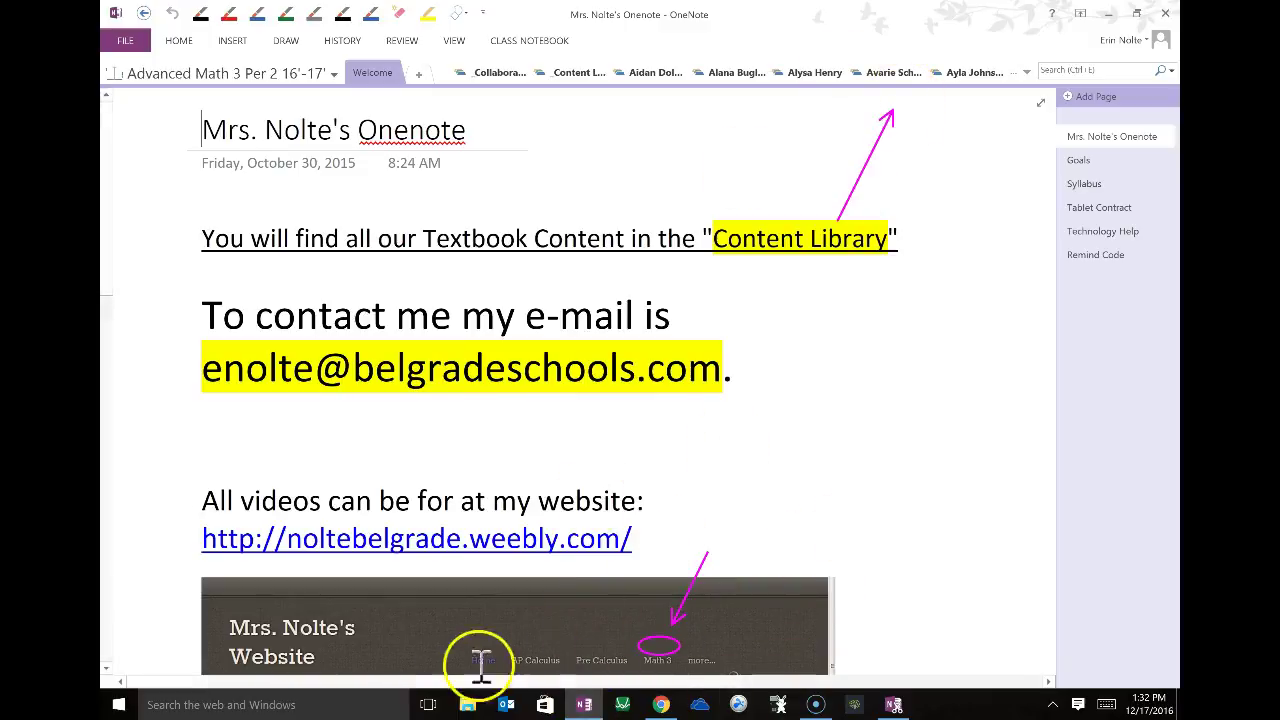
pyautogui.click(661, 702)
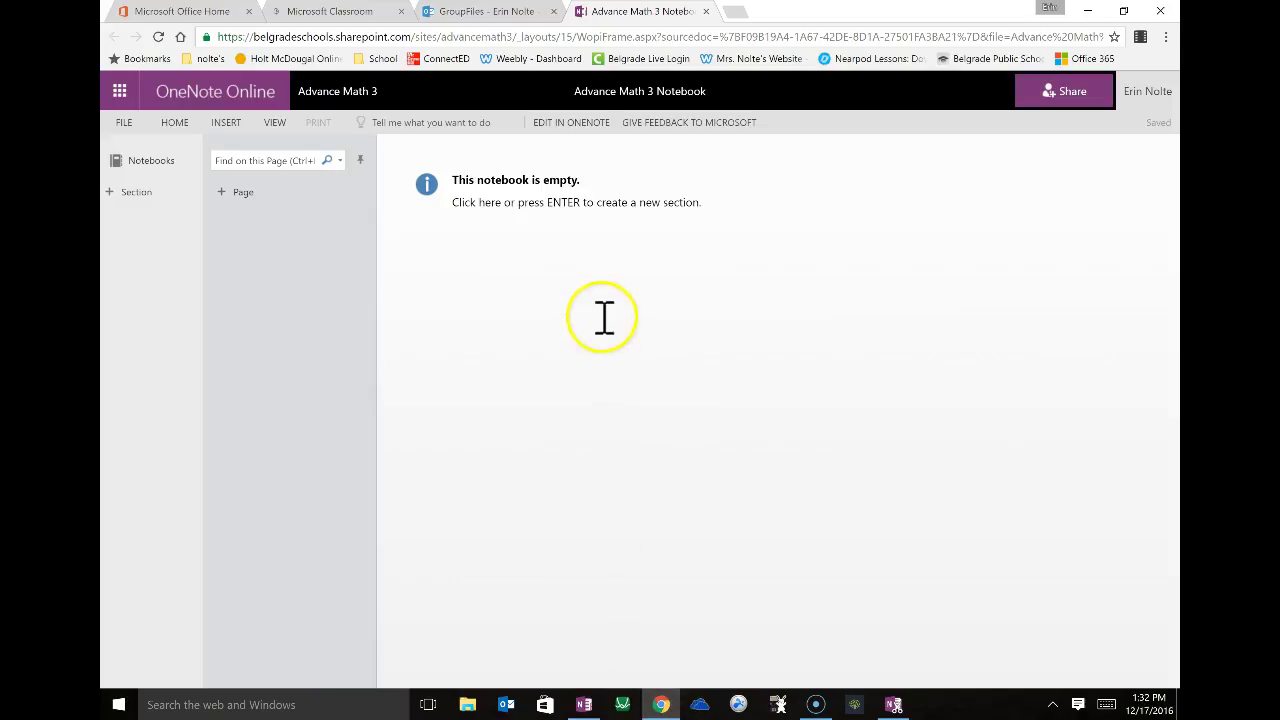